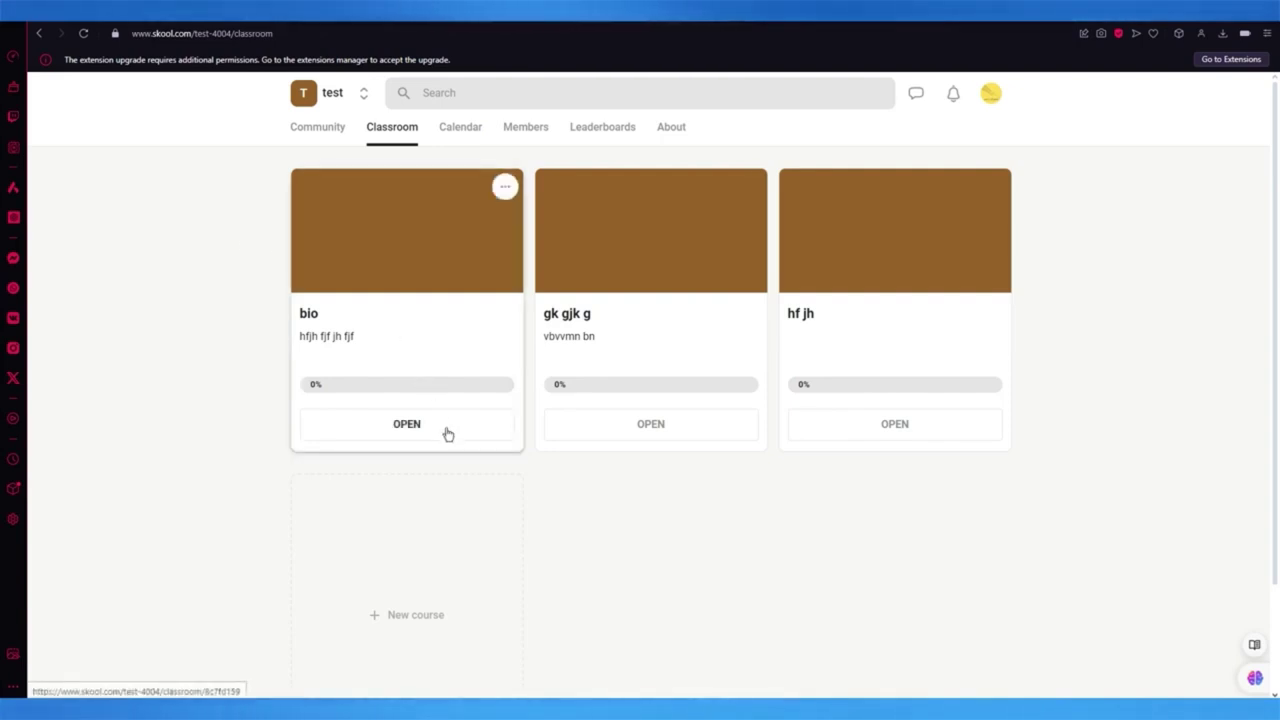
Step: Browse the test group's Members list, then return to its Community feed
scroll(446, 434, down, 2)
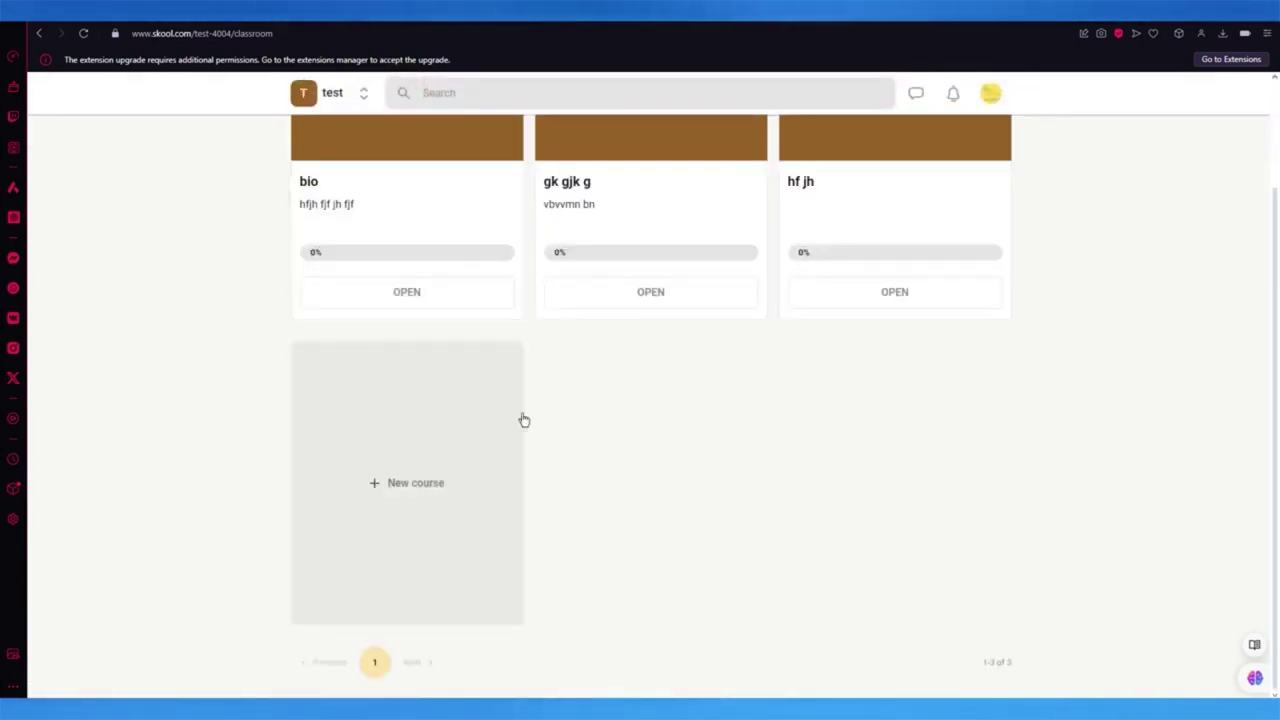
scroll(569, 447, up, 2)
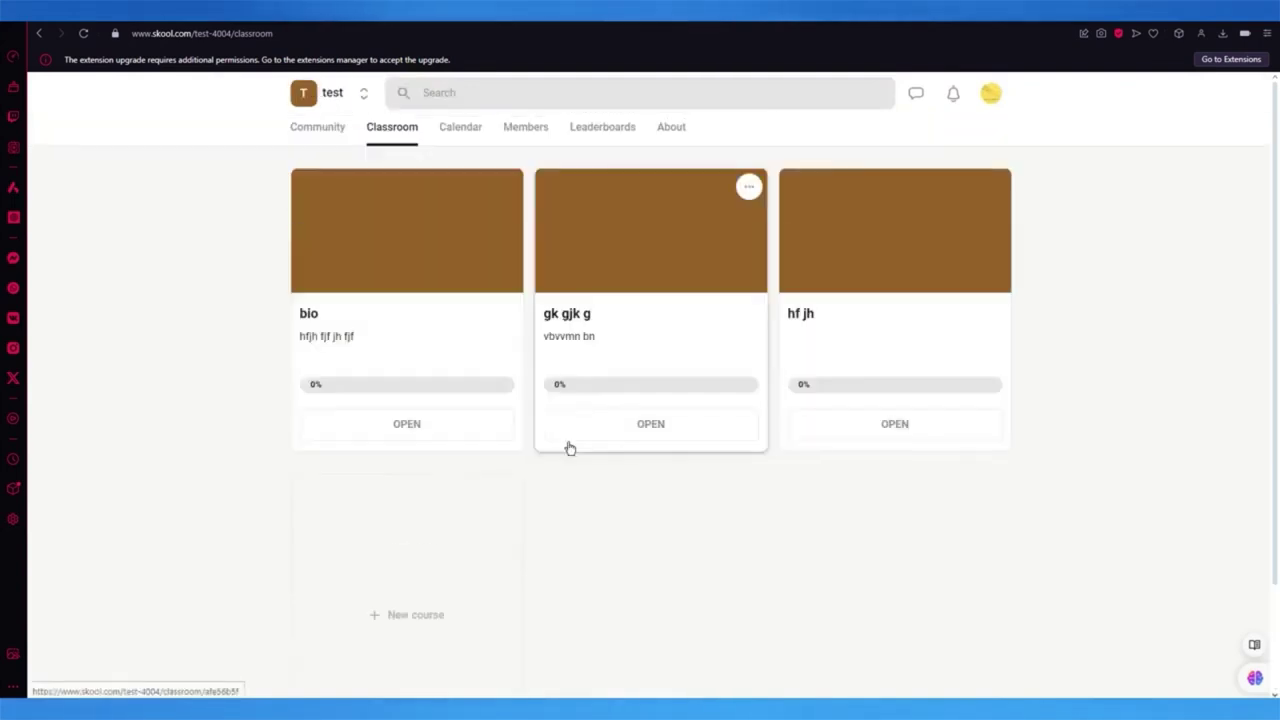
click(517, 140)
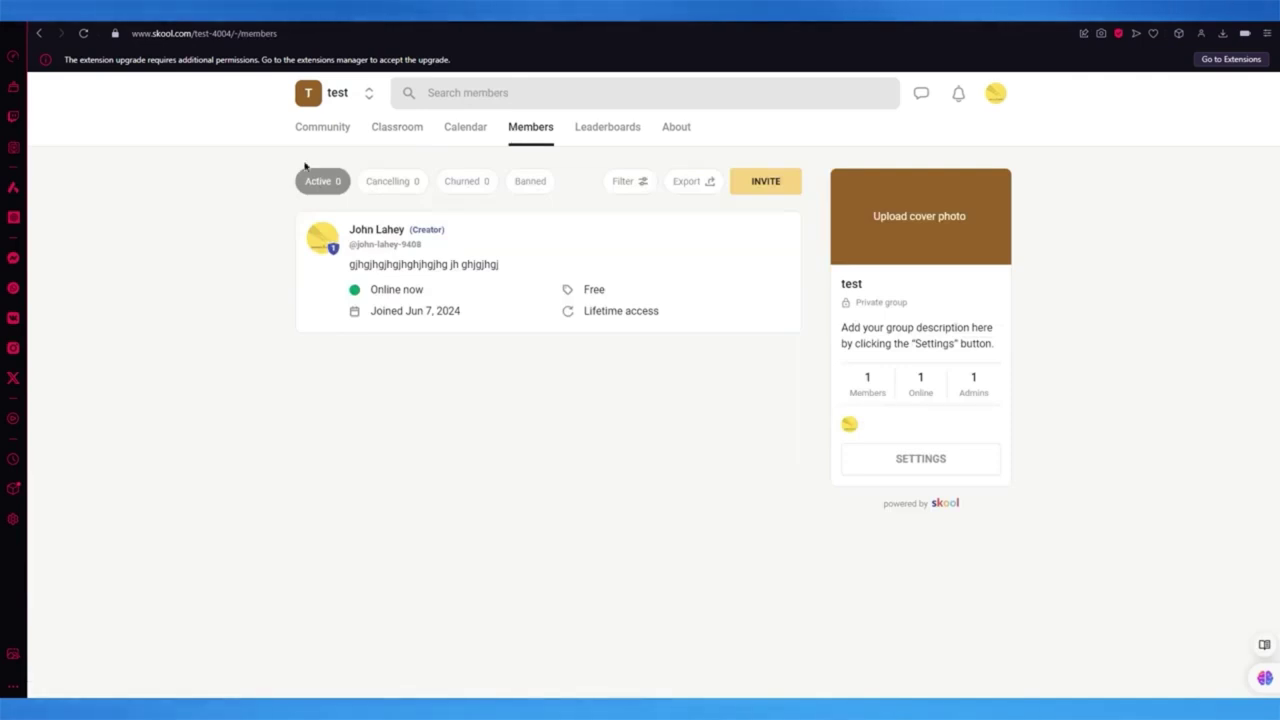
click(323, 130)
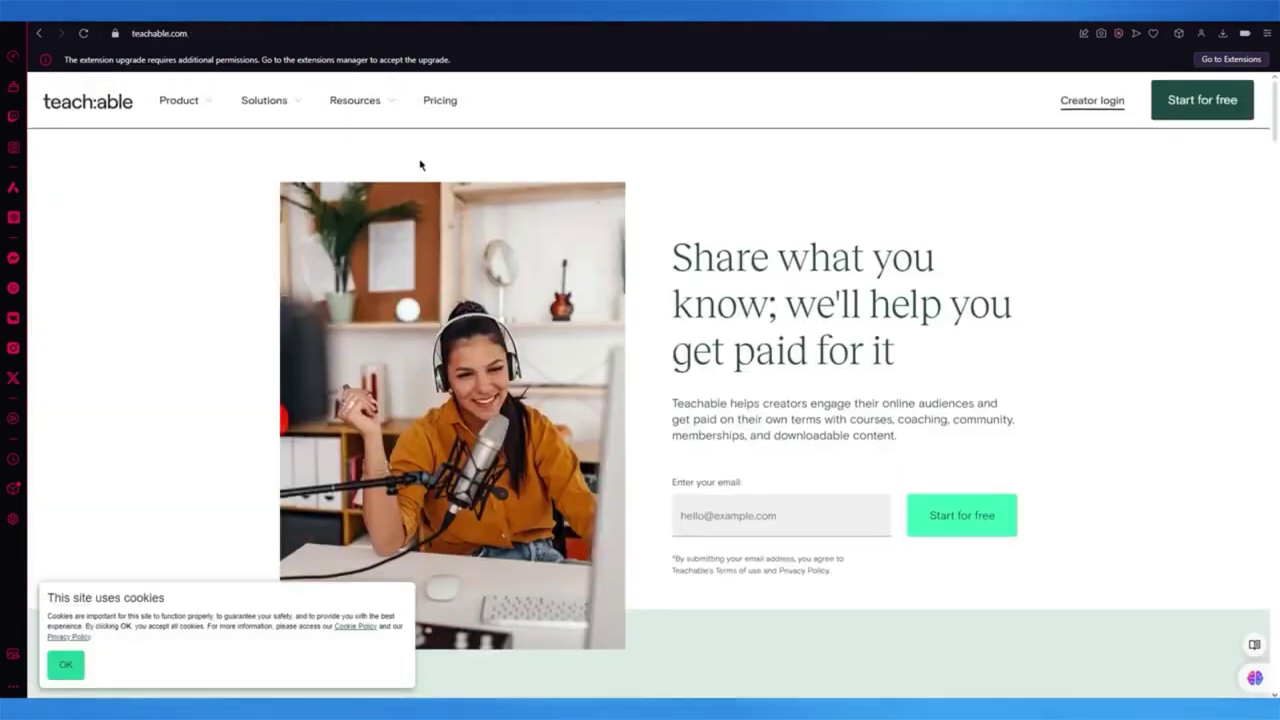
Step: Dismiss Teachable's cookie notice and scroll through its homepage
scroll(419, 160, down, 2)
scroll(271, 289, up, 2)
scroll(270, 292, down, 2)
scroll(270, 290, down, 12)
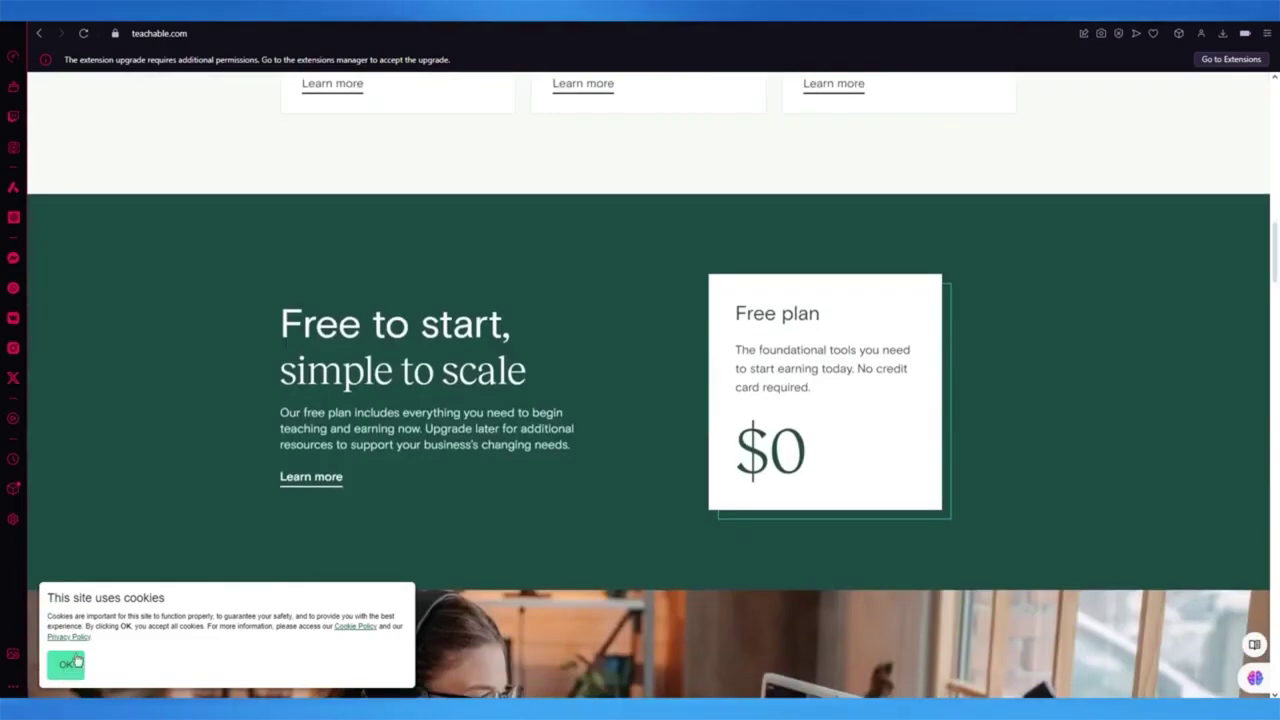
click(66, 675)
scroll(200, 414, down, 9)
scroll(201, 416, up, 5)
scroll(201, 416, up, 10)
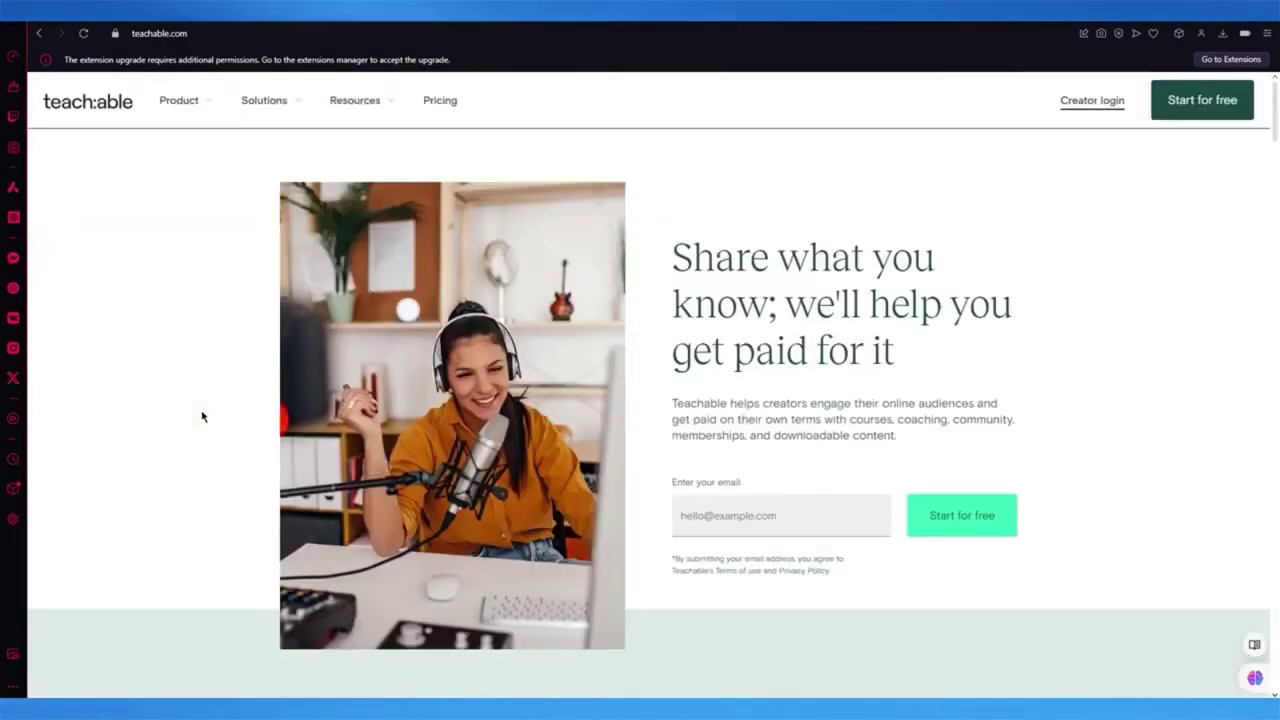
Step: Review Teachable's pricing plans: Free, Basic, Pro and Pro+, from $0 to $199/month
click(443, 112)
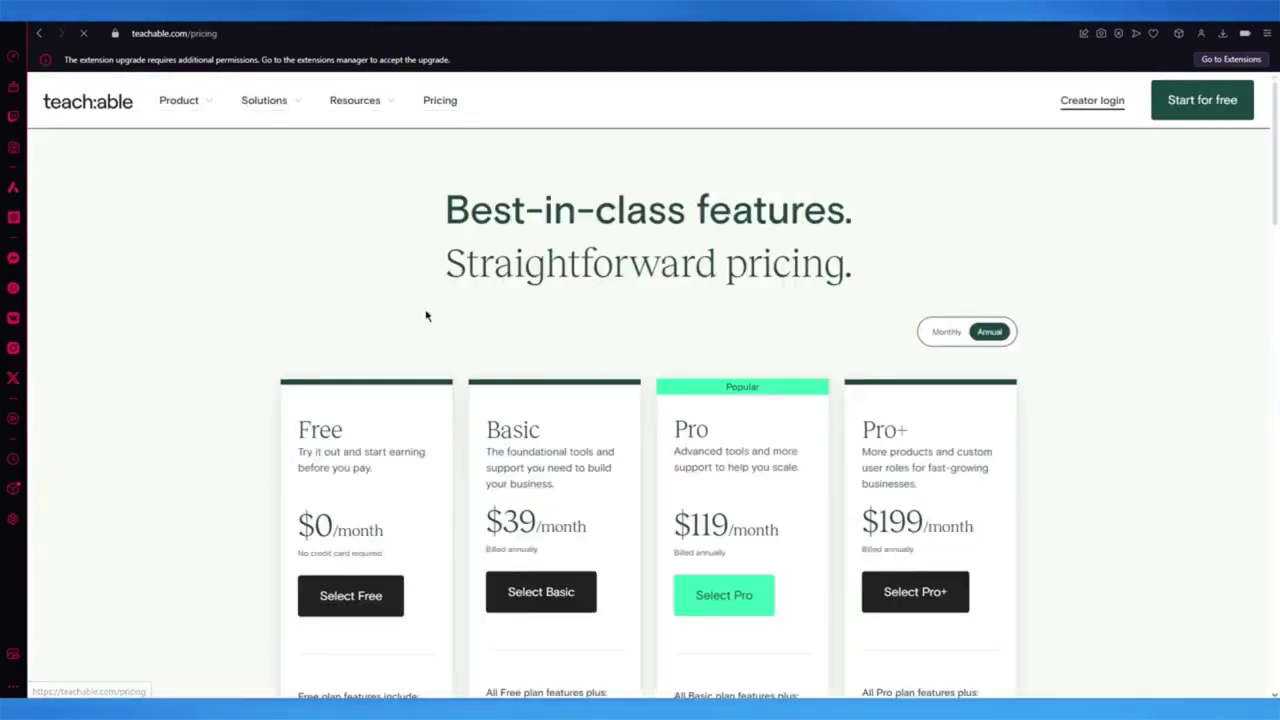
scroll(426, 316, down, 2)
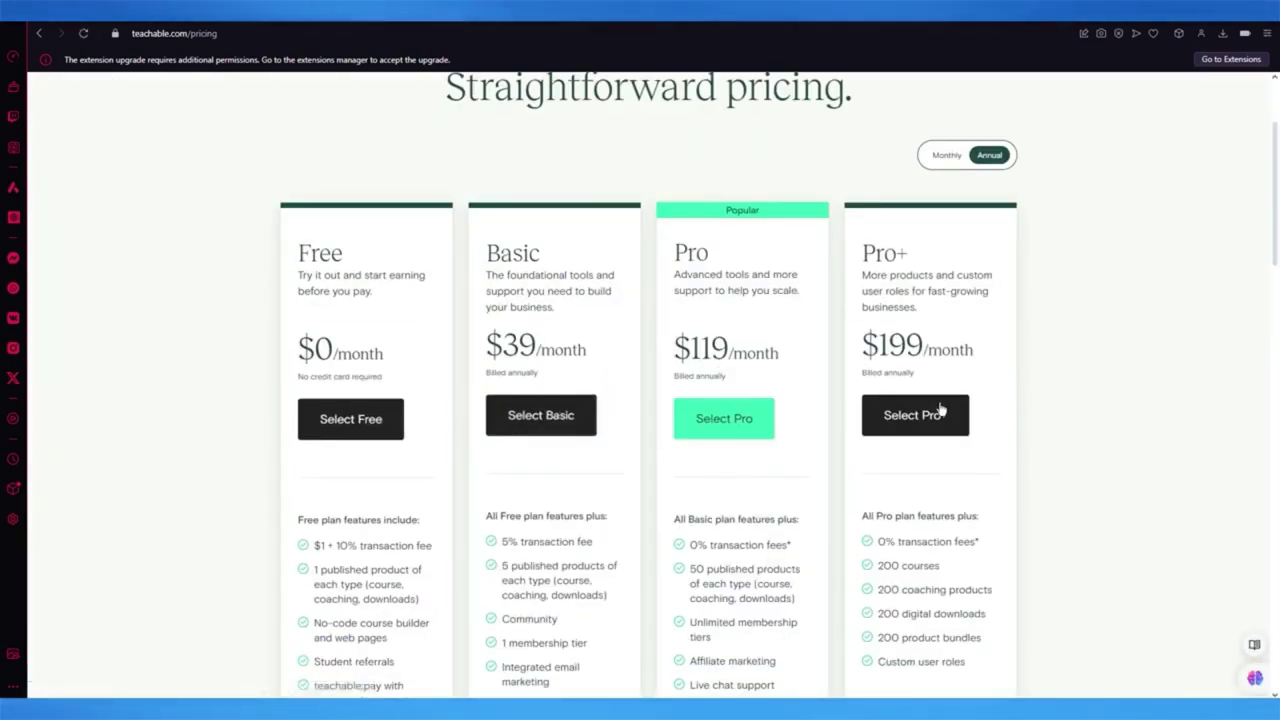
scroll(950, 414, down, 2)
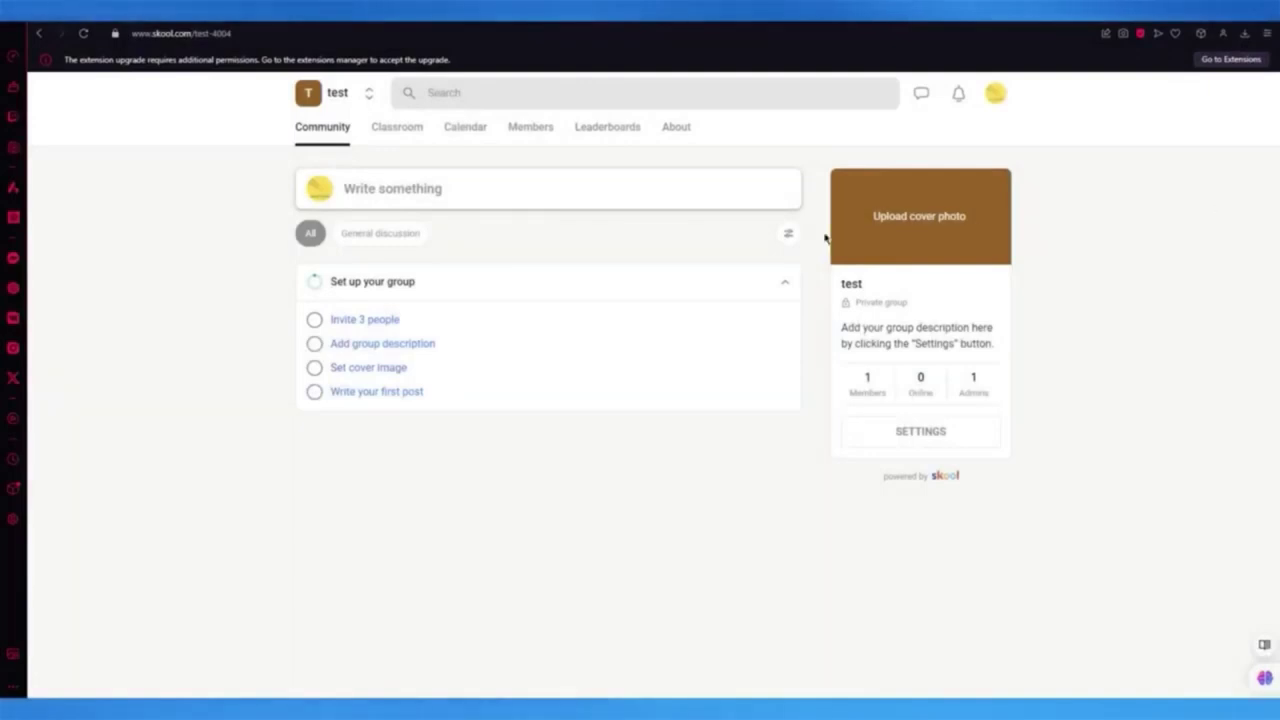
Step: Create the course 'bio' with description 'fdjh fjf jn fjf', open to all members
click(406, 138)
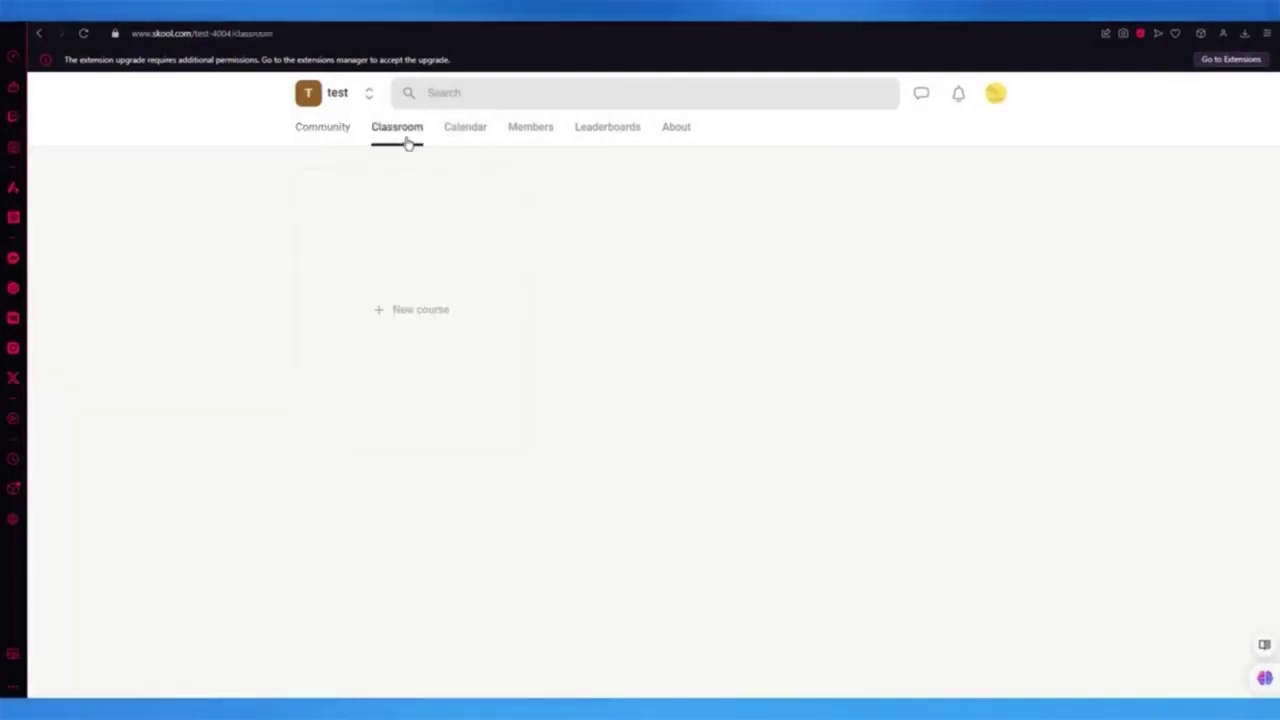
click(409, 309)
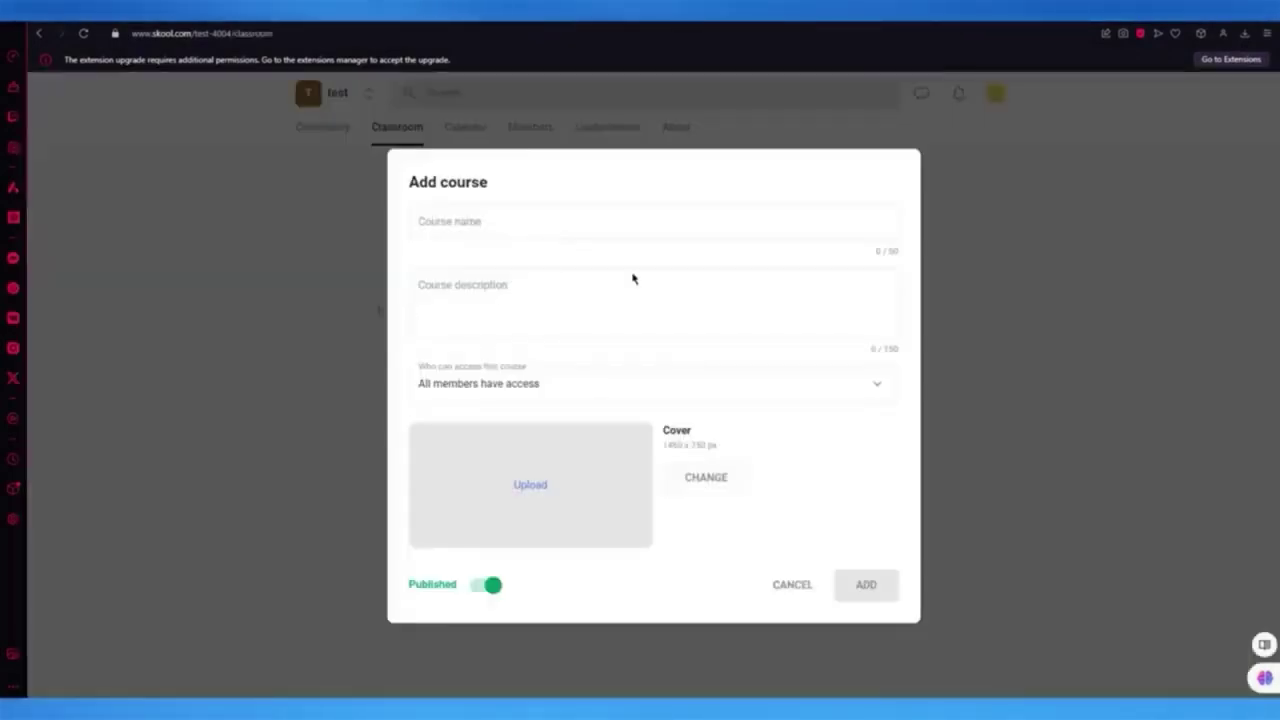
click(610, 222)
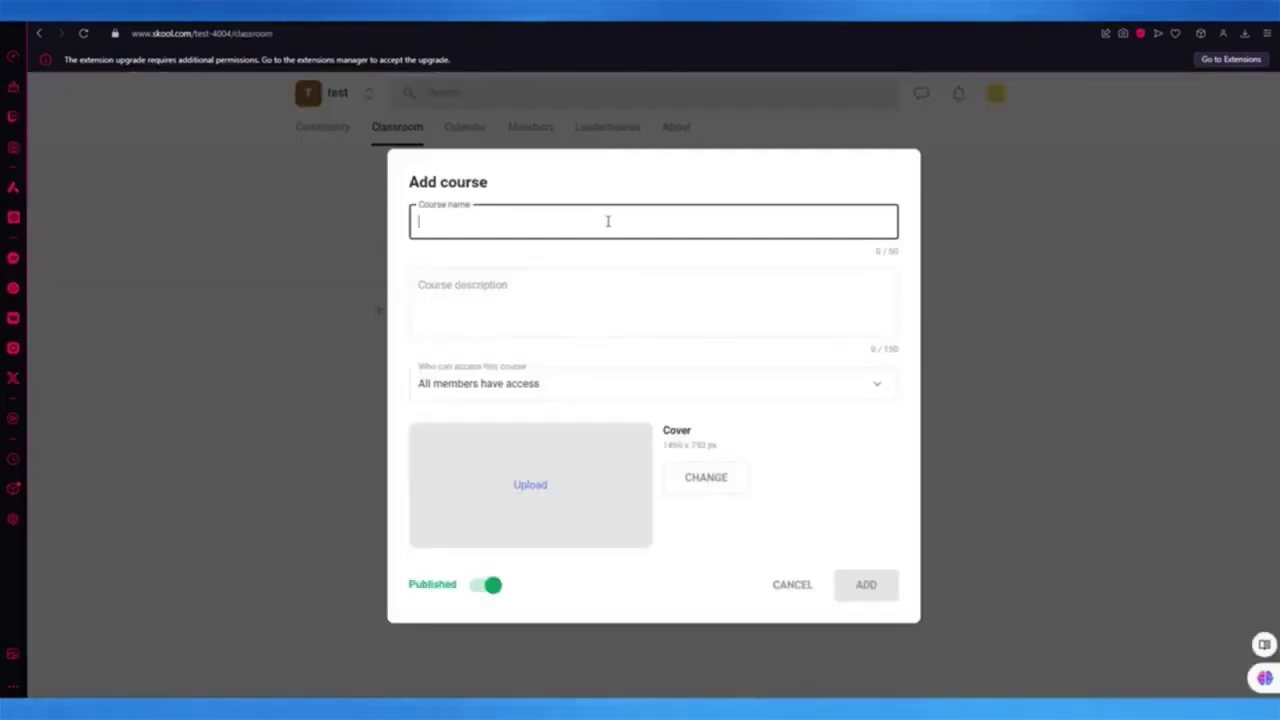
text(bio)
click(476, 318)
text(fdjh fjf jn fjf)
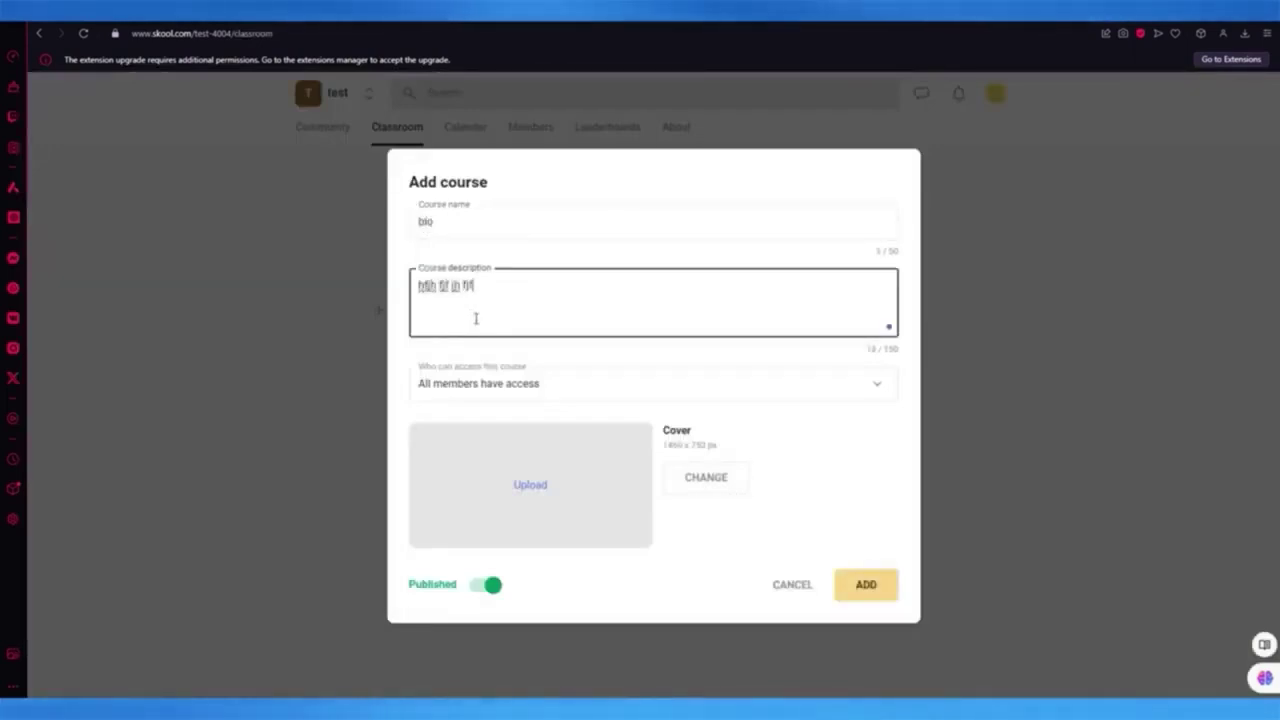
click(615, 394)
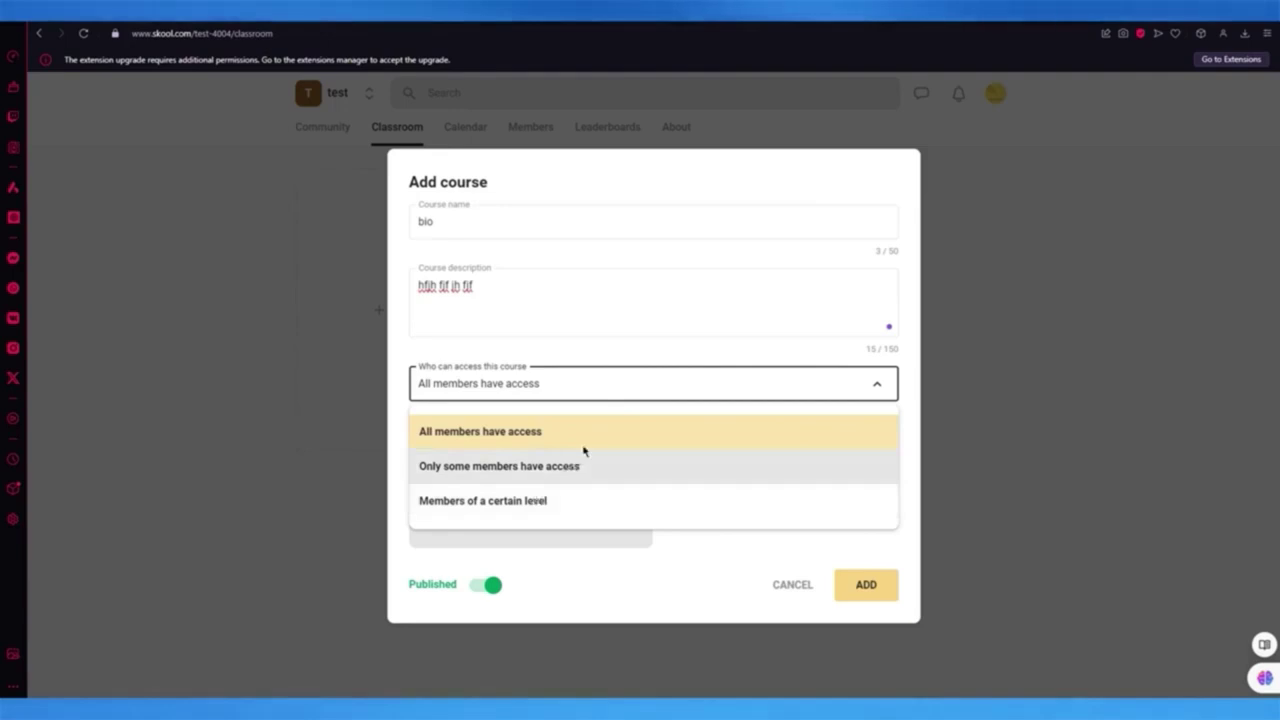
click(593, 440)
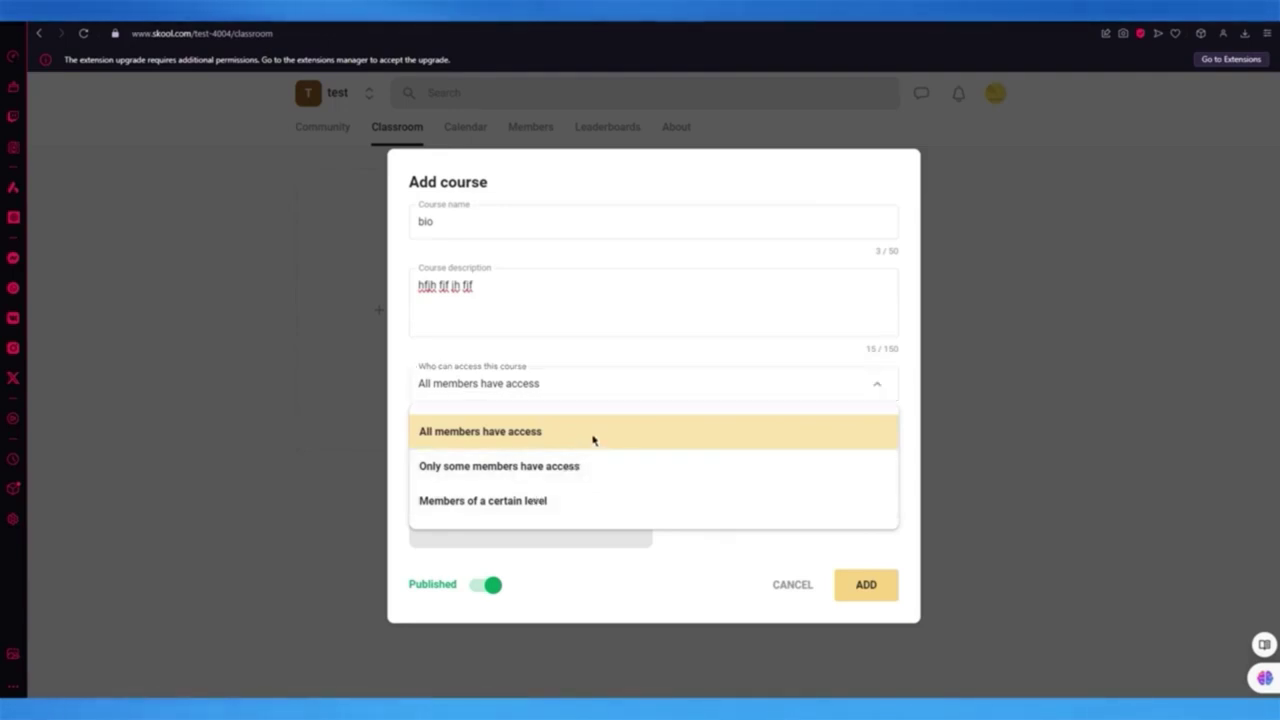
click(669, 380)
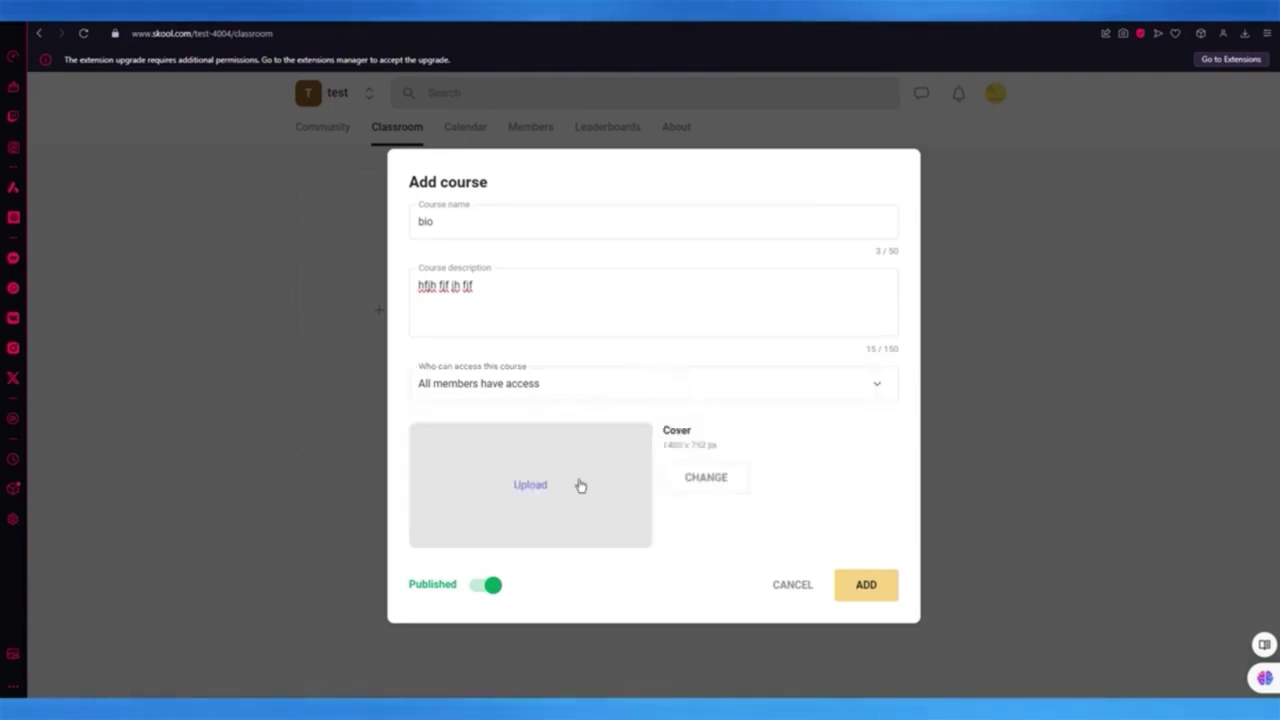
click(845, 587)
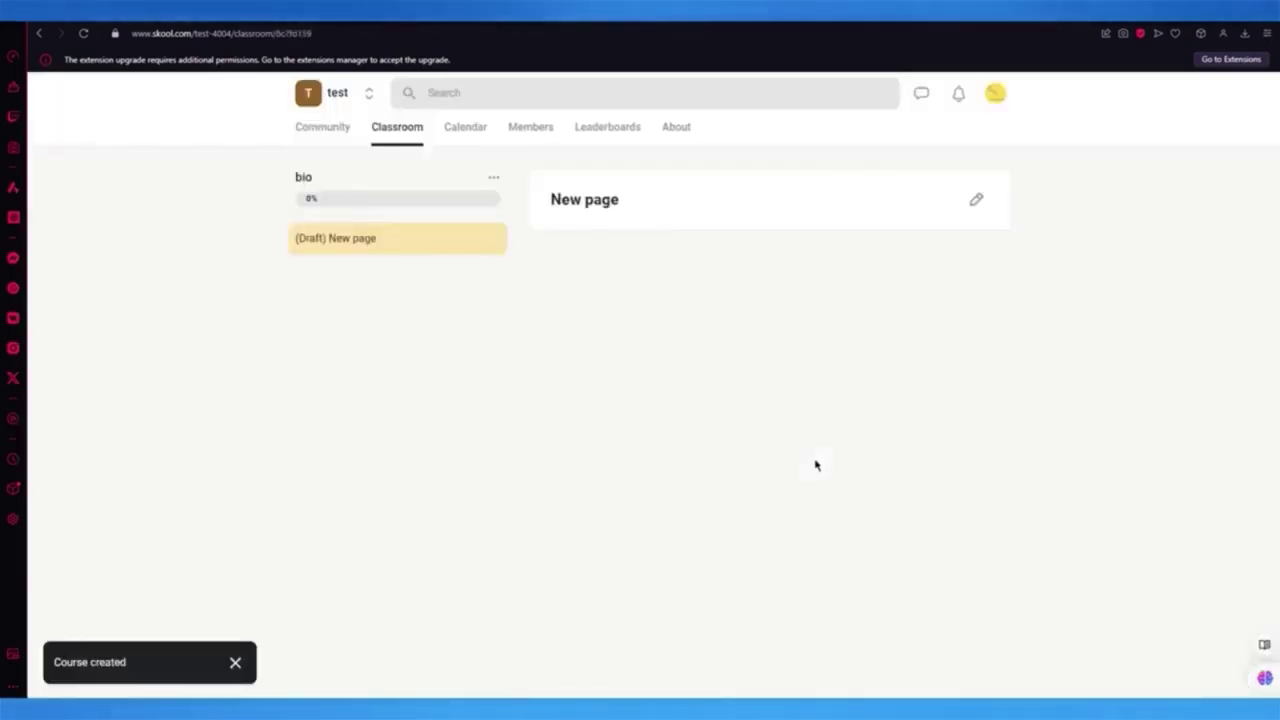
Step: Open bio's New page in the editor, then leave it unedited for the Classroom list
click(972, 204)
click(711, 261)
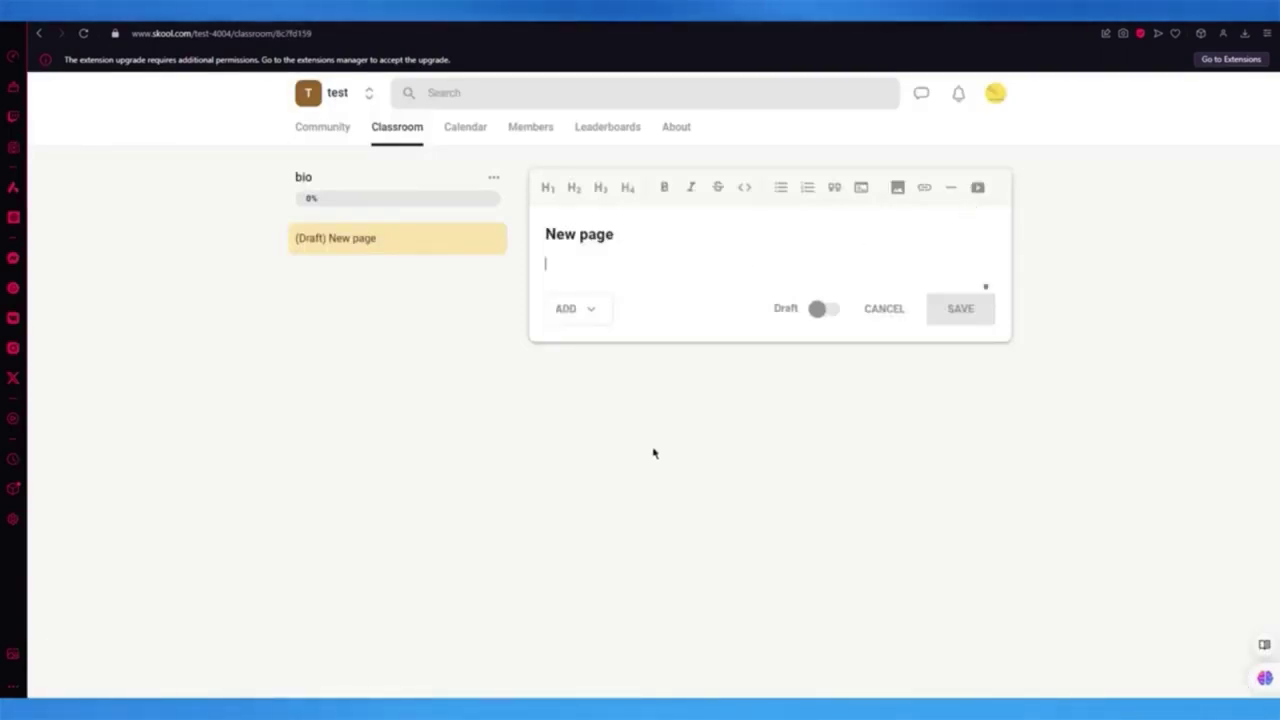
click(395, 145)
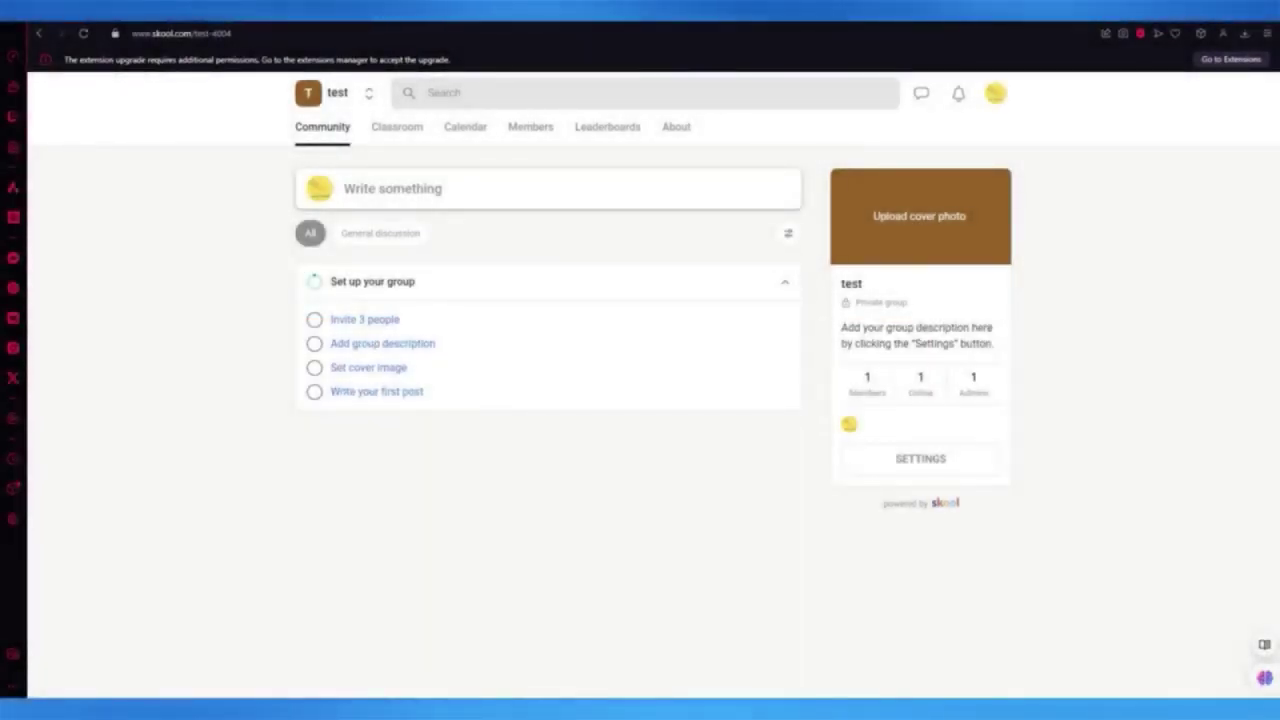
Step: Create the course 'hf jh' with access limited to members from level 9
click(401, 140)
click(907, 309)
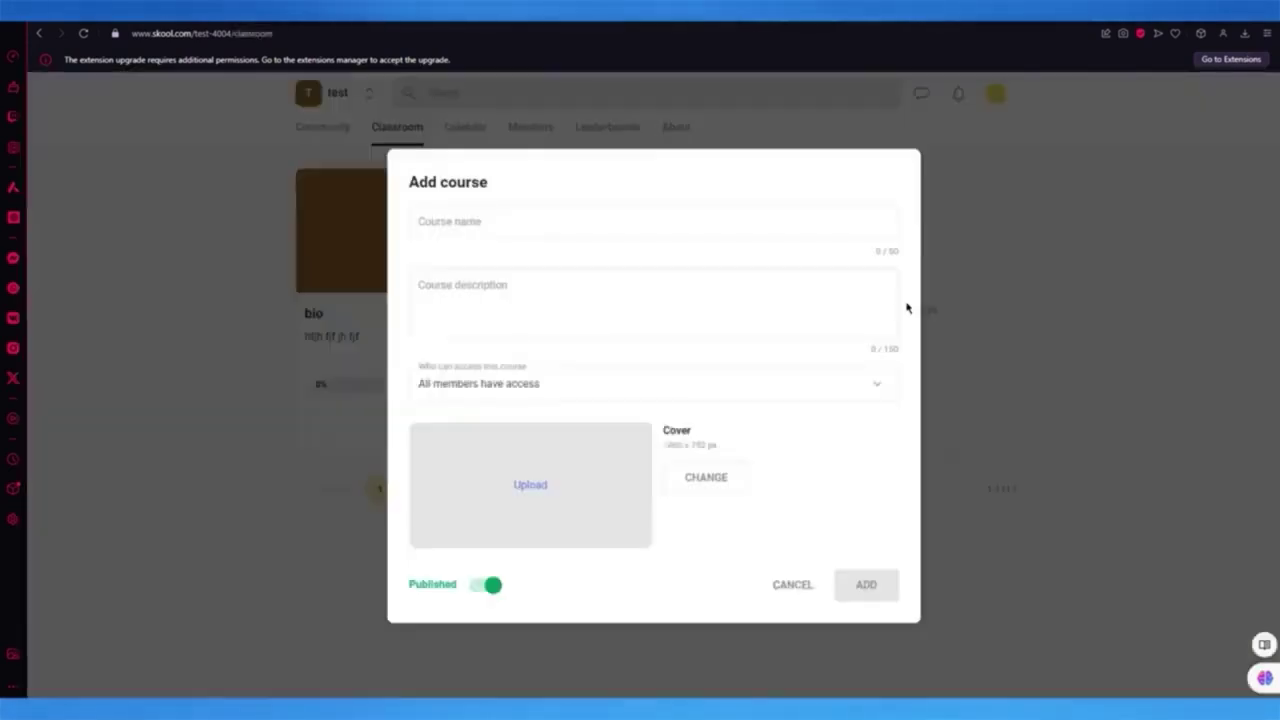
click(477, 217)
text(hf jf)
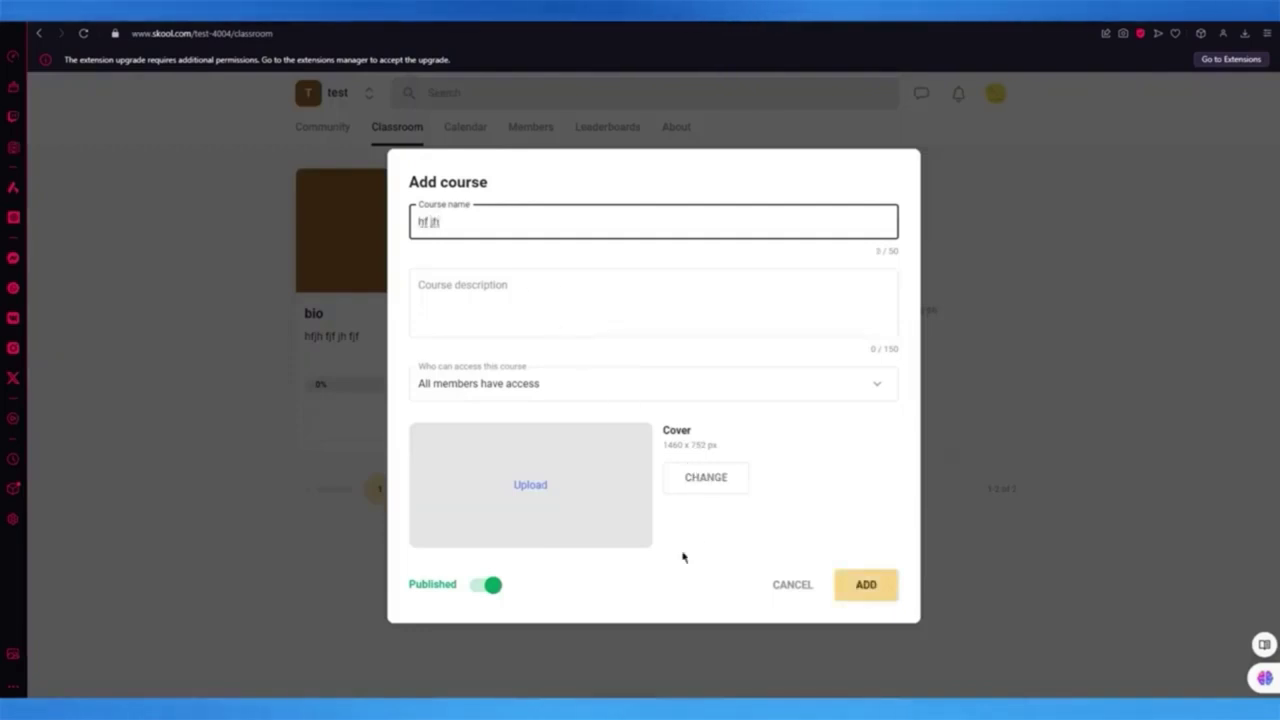
click(527, 384)
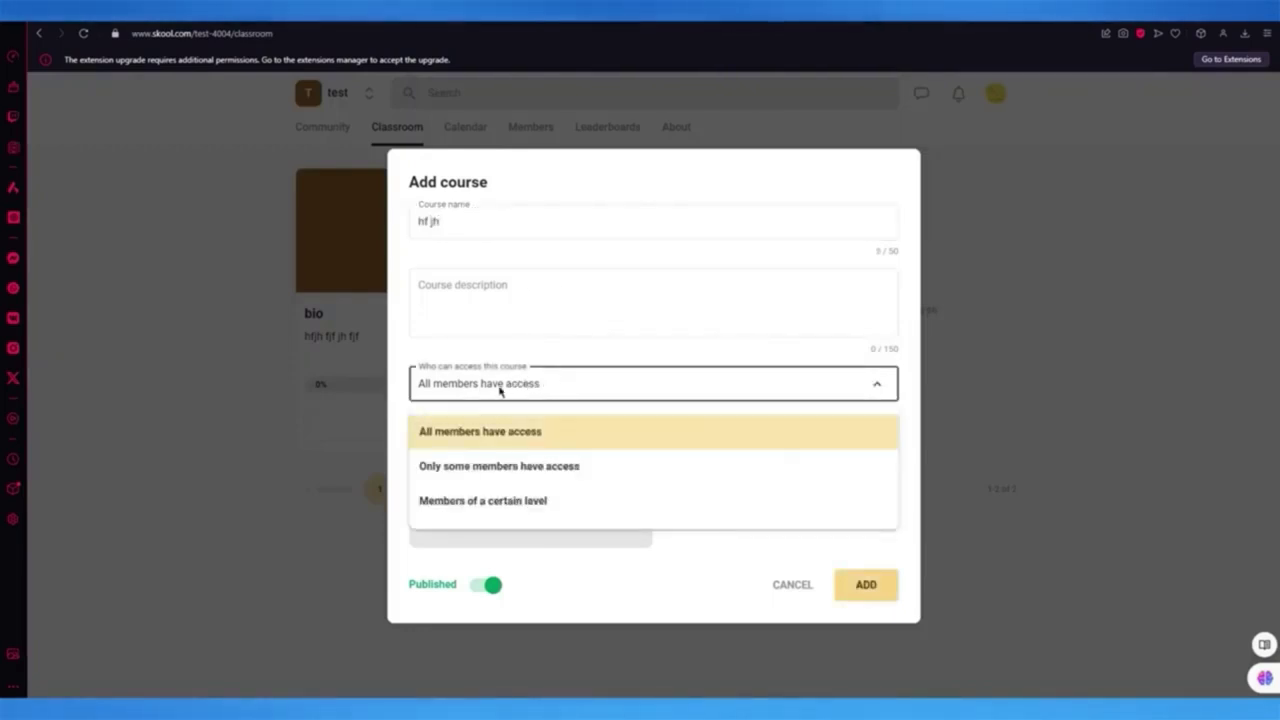
click(498, 501)
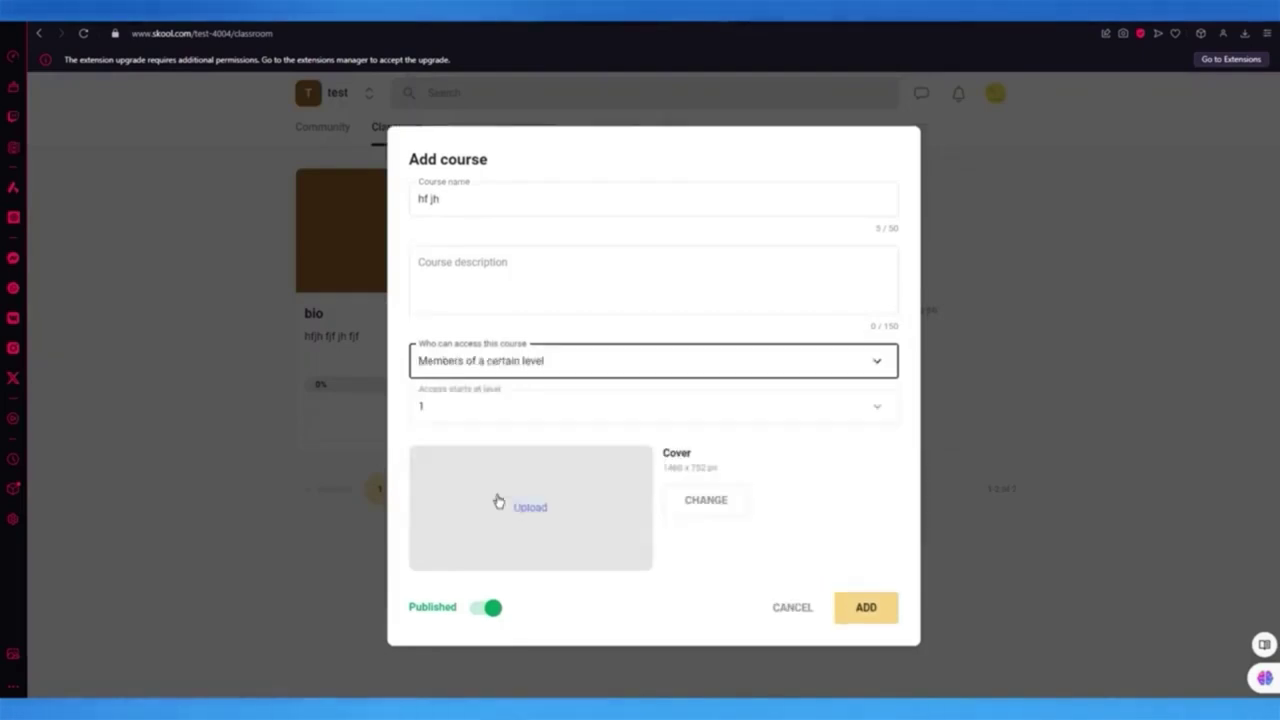
click(589, 412)
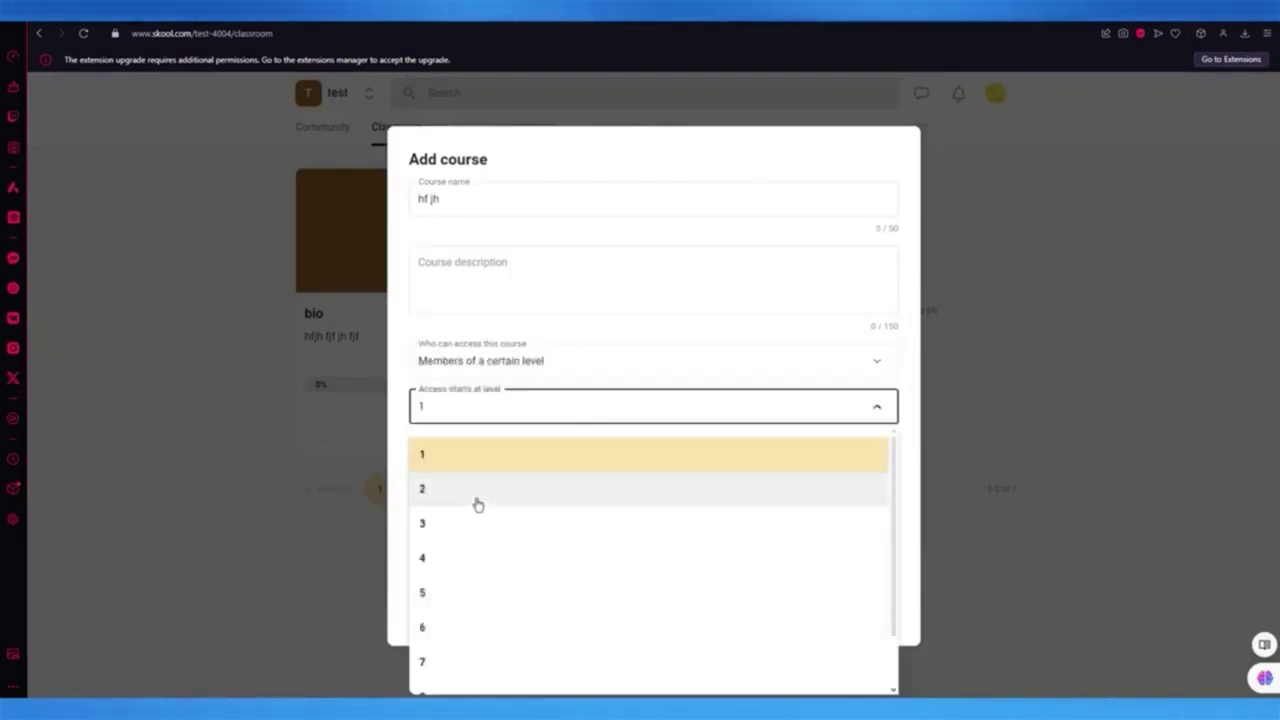
scroll(470, 600, down, 2)
click(464, 670)
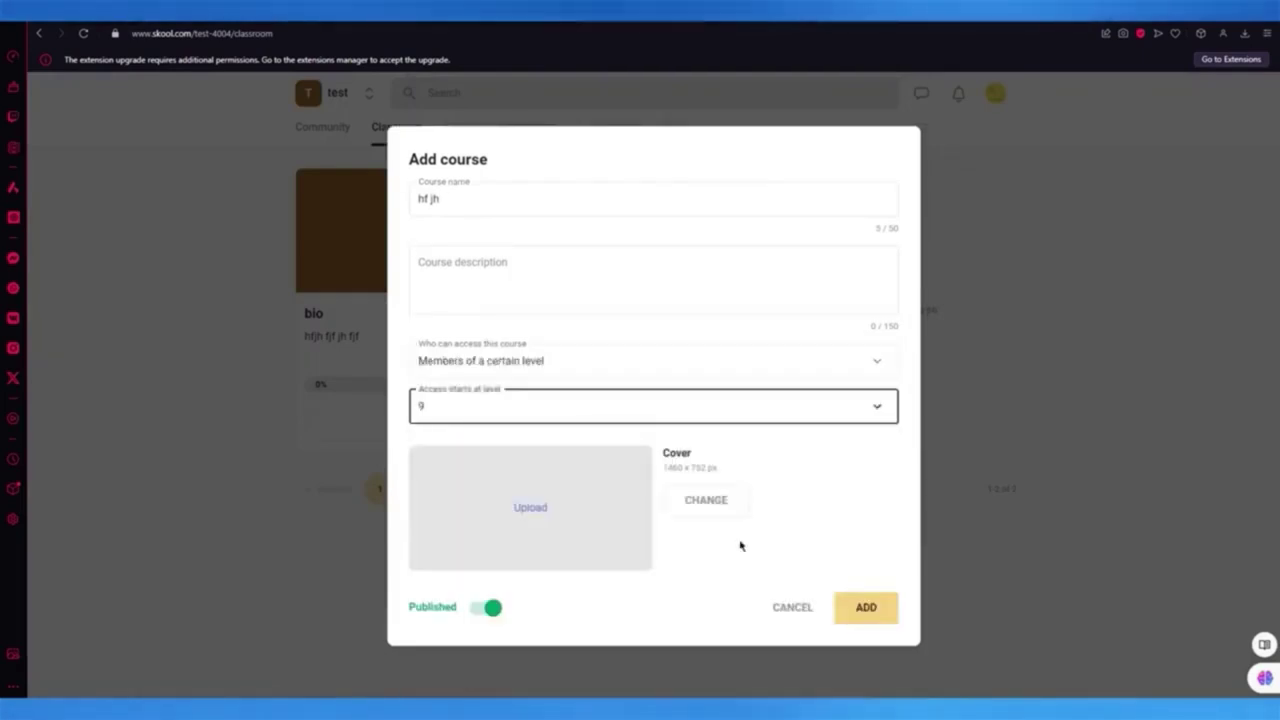
click(862, 606)
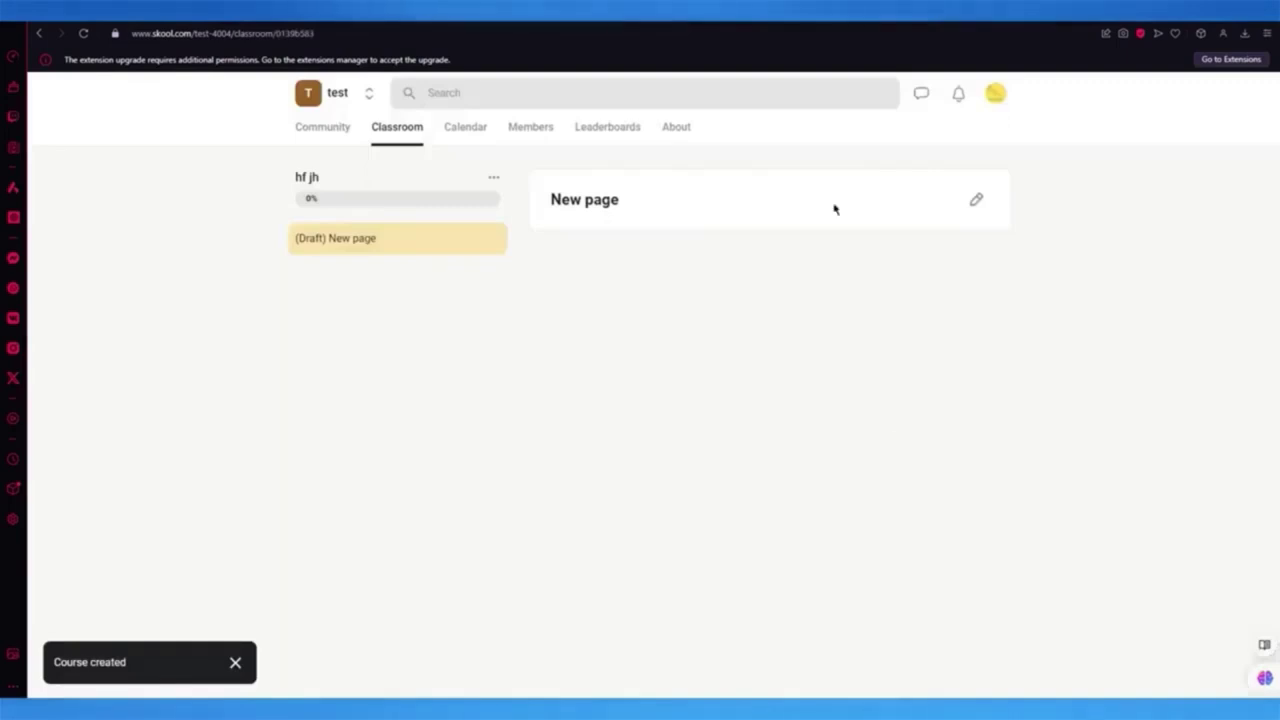
click(343, 130)
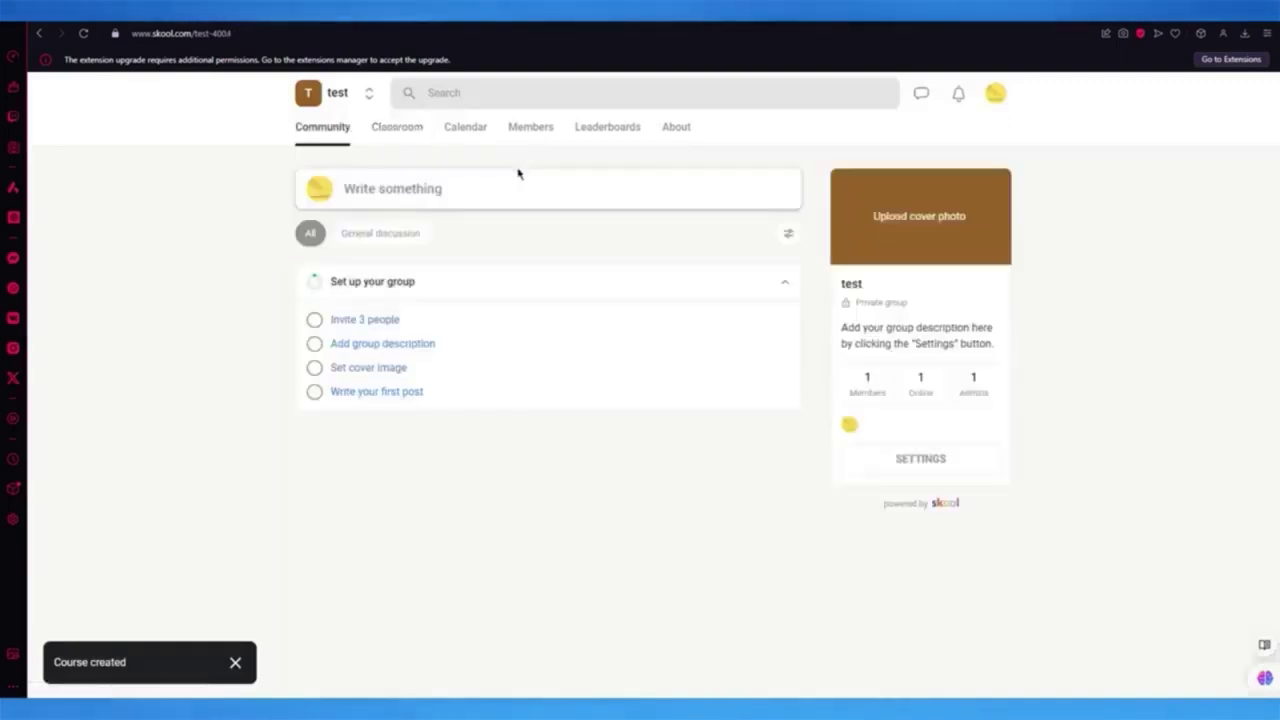
click(920, 380)
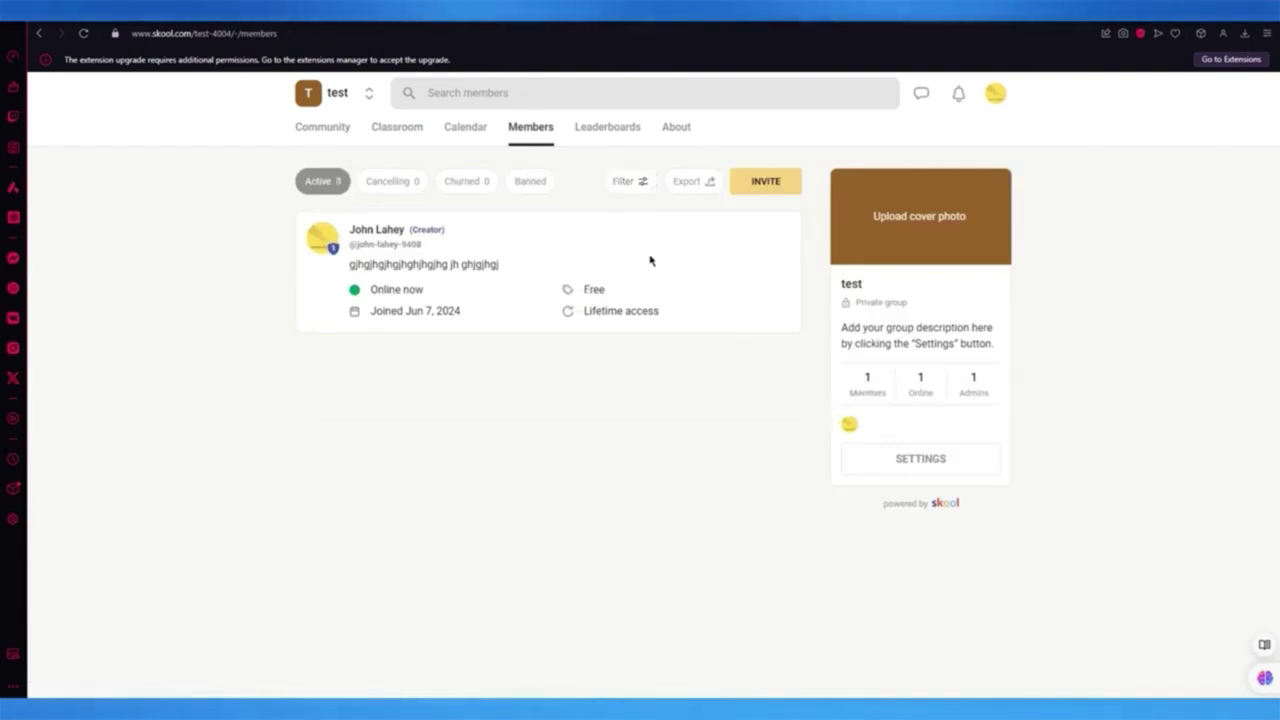
click(335, 131)
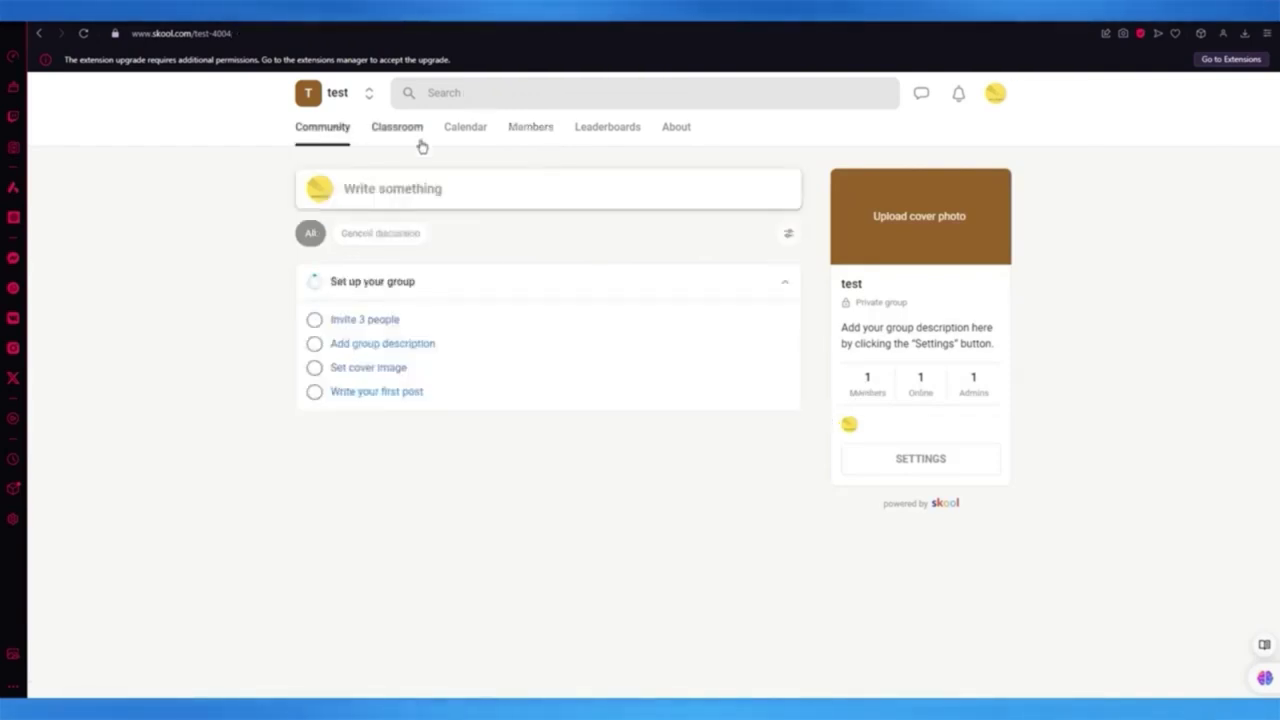
click(921, 459)
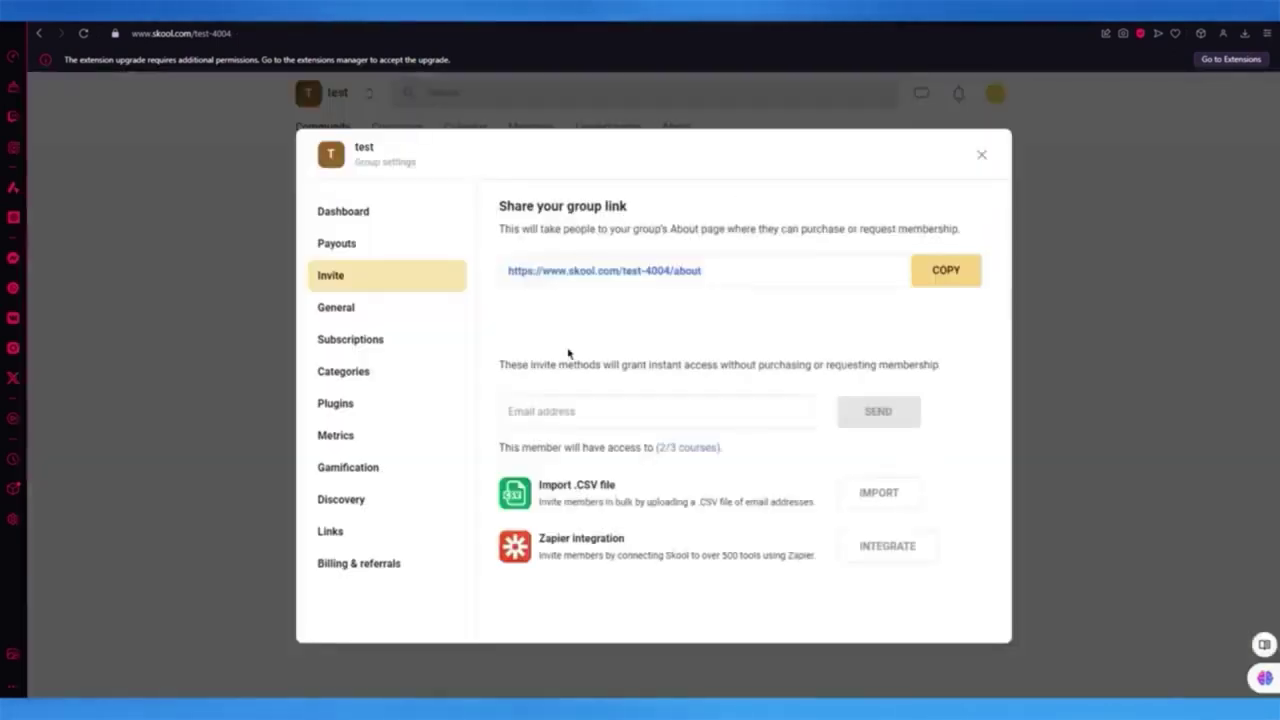
click(432, 335)
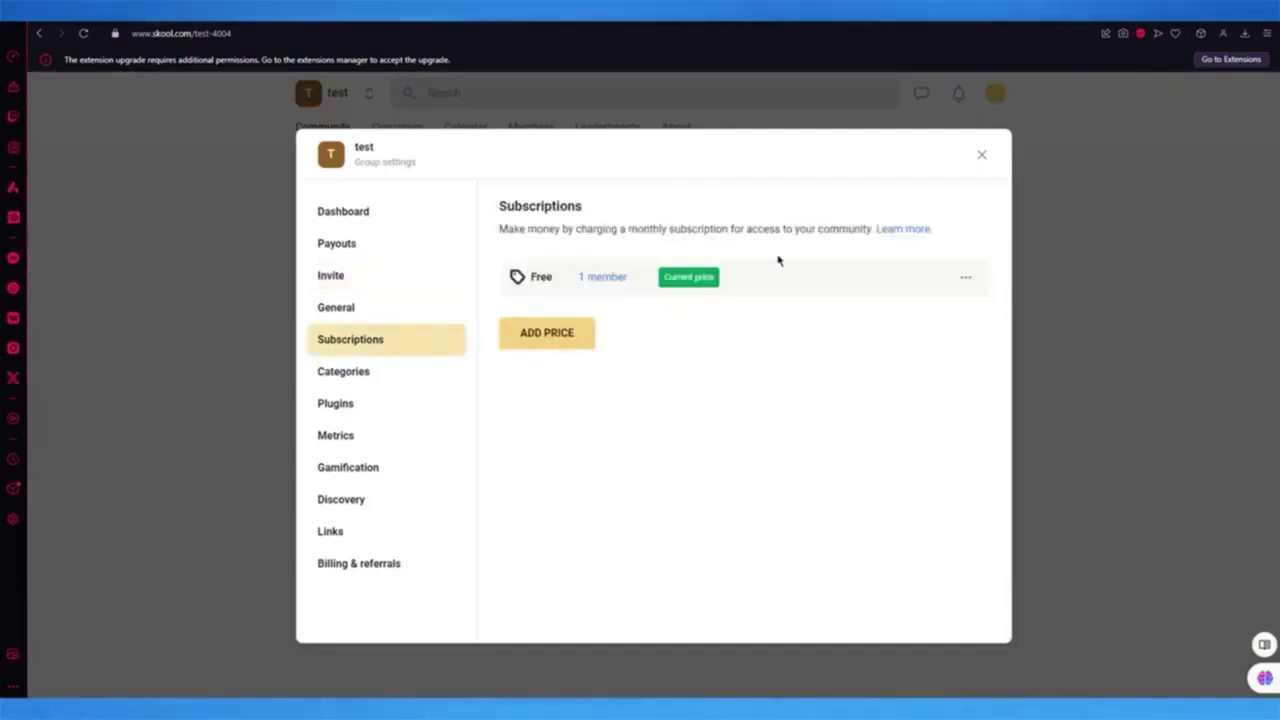
click(539, 334)
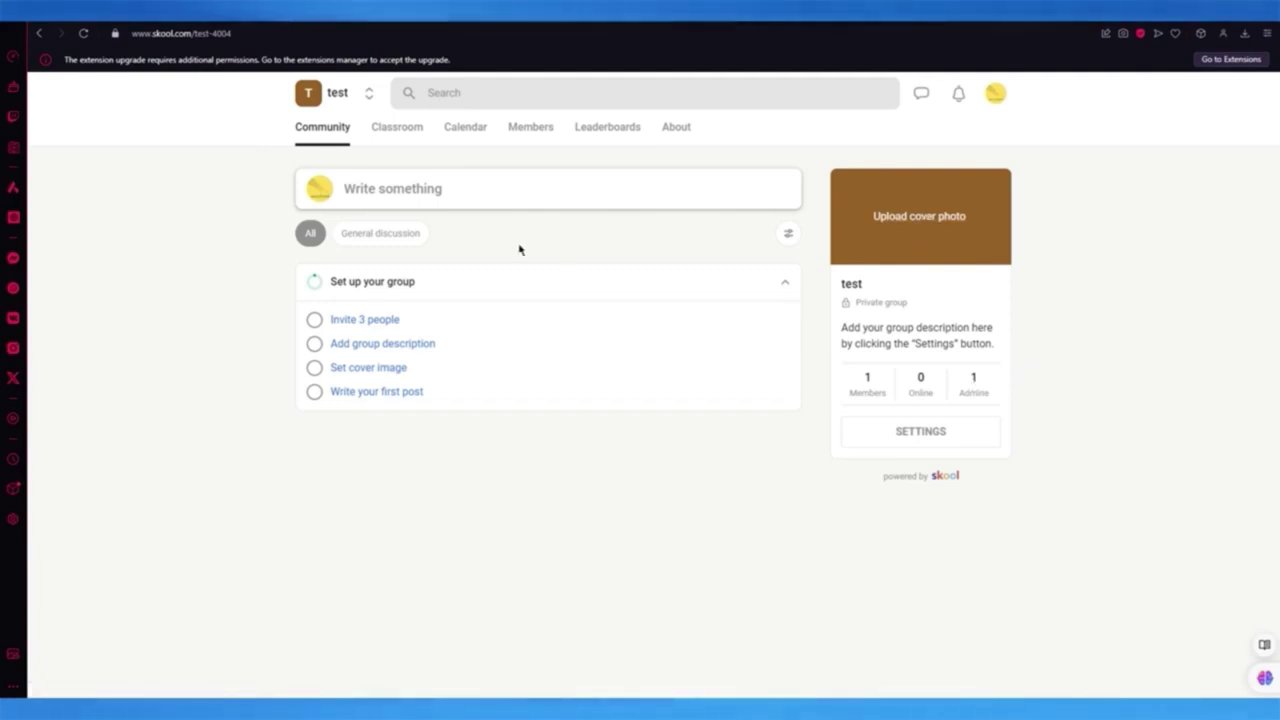
click(368, 320)
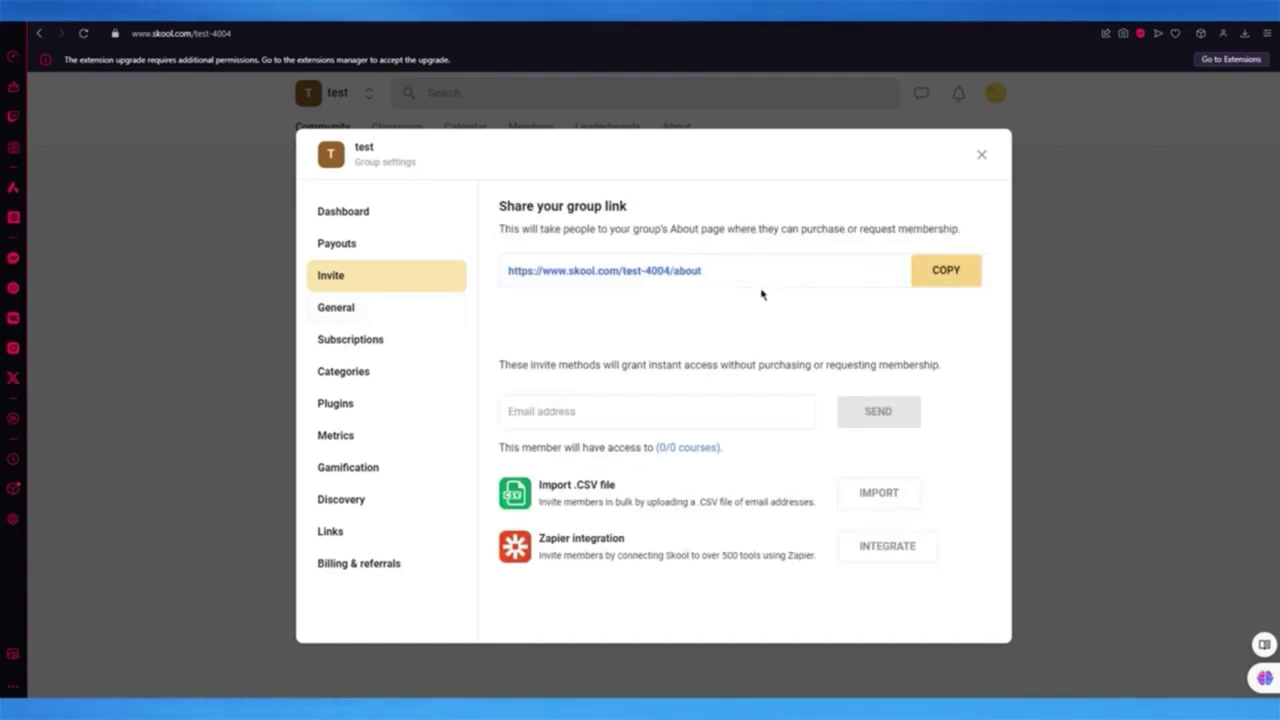
click(946, 270)
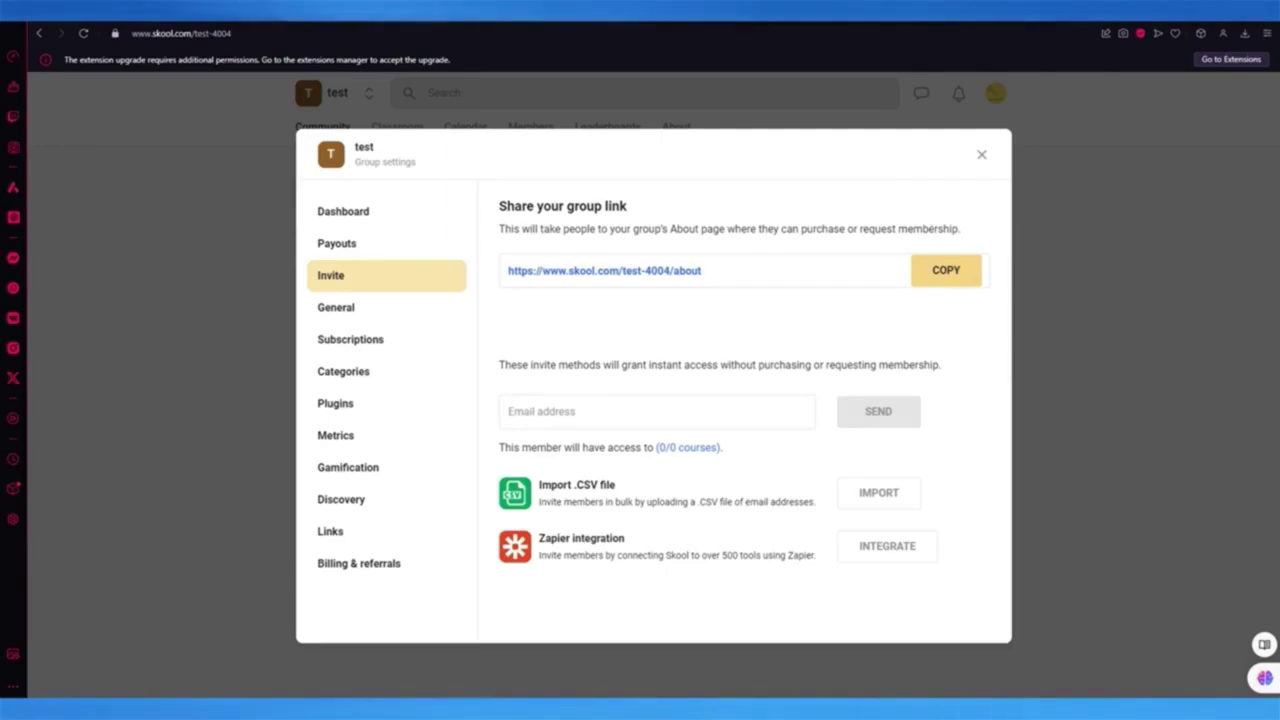
key(ctrl+t)
Step: Search the web for 'reddit skool forum' in a new tab
text(redd)
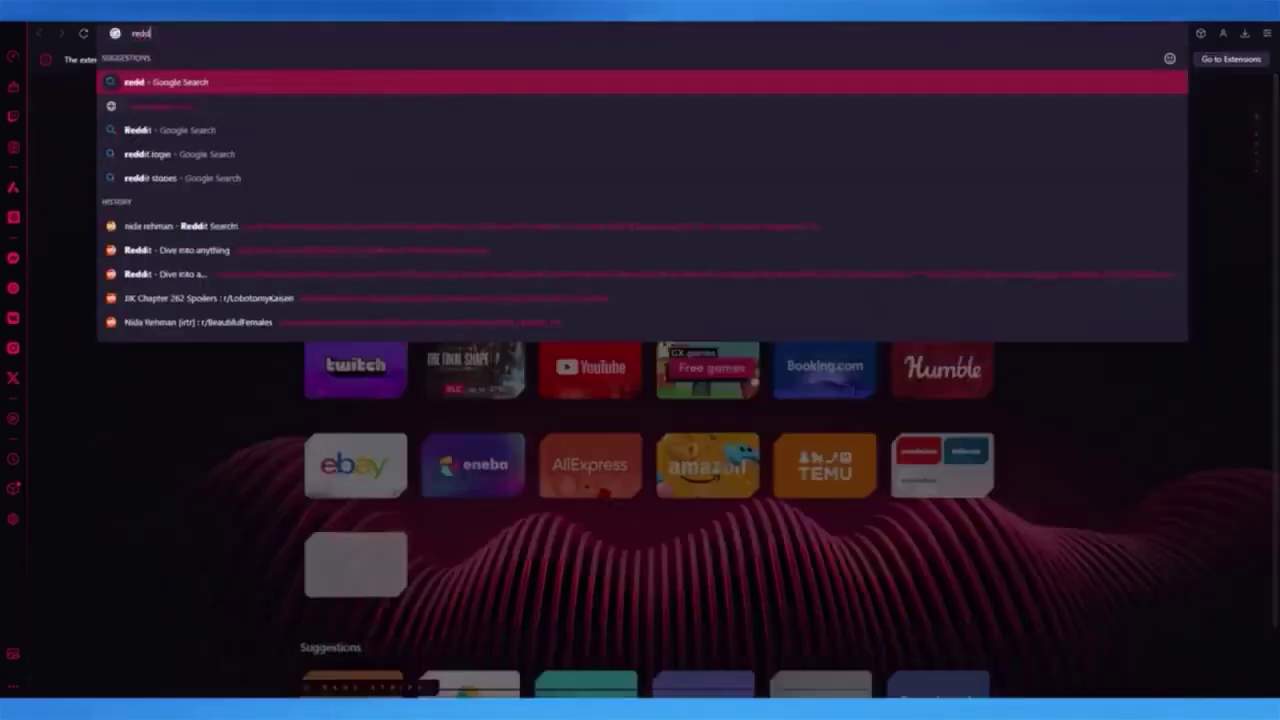
text(it skool forum)
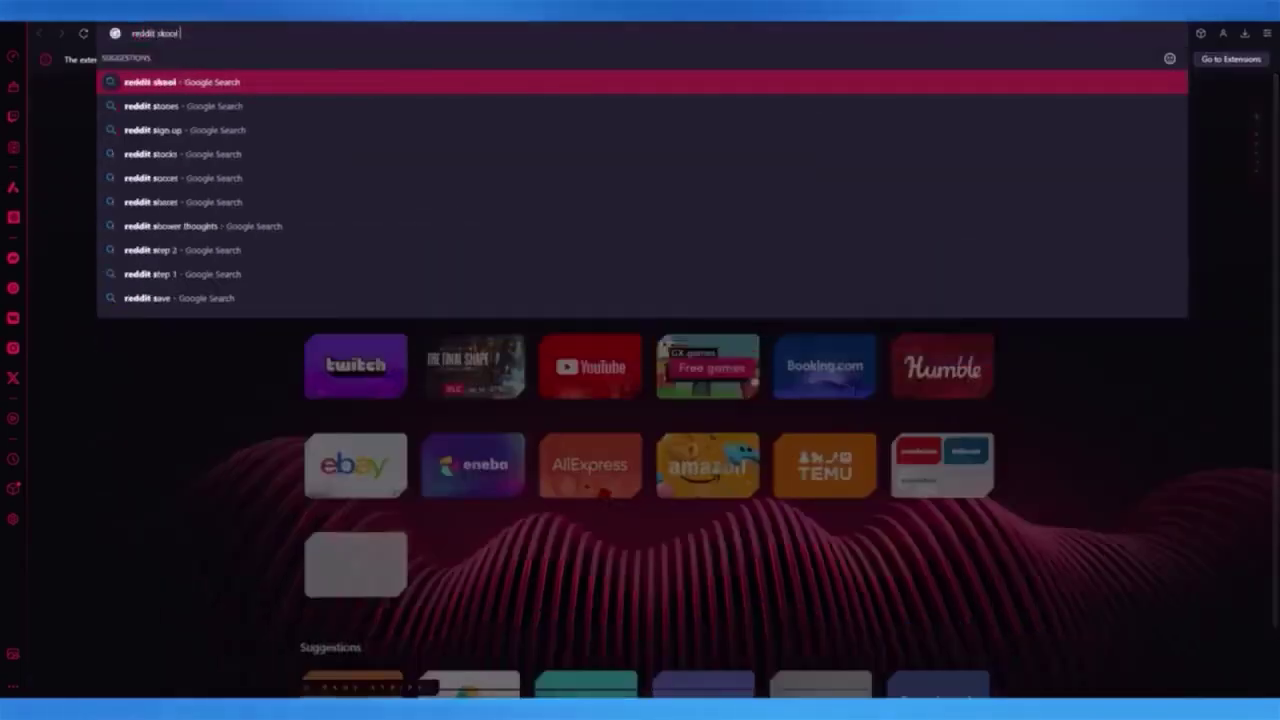
key(Return)
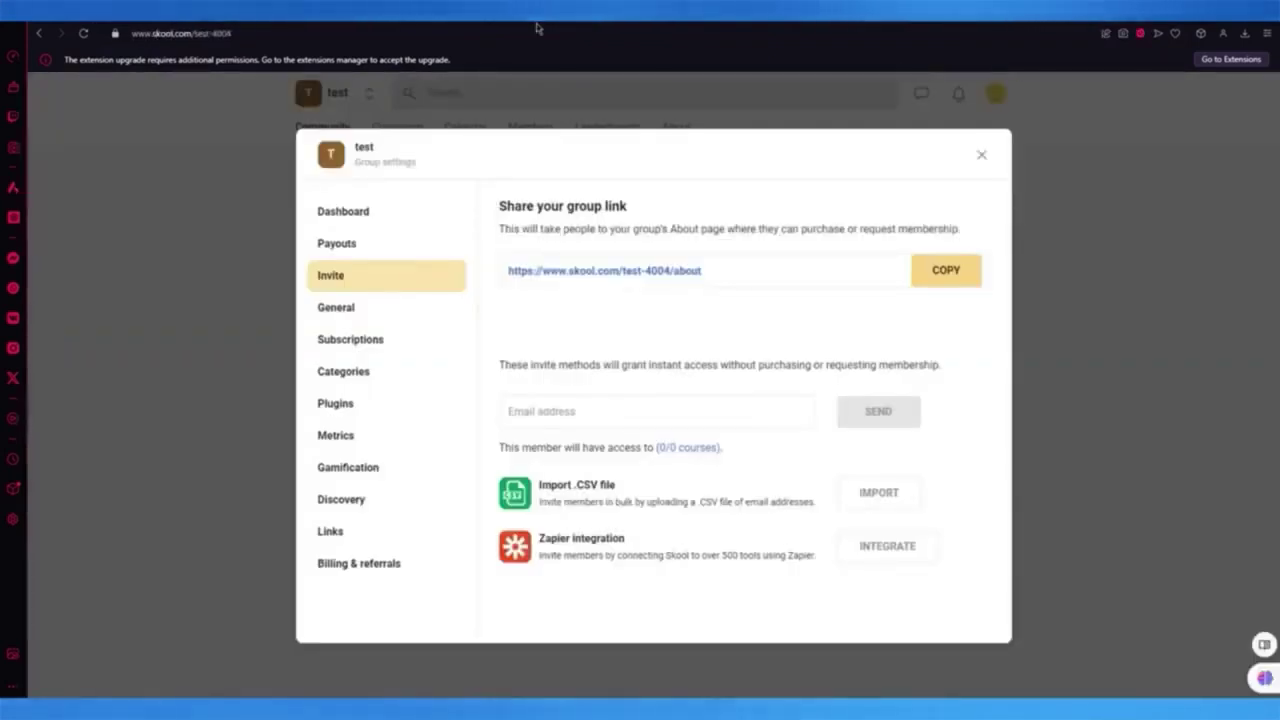
Step: Close the Group settings dialog, revealing the Community feed and its setup checklist
click(980, 156)
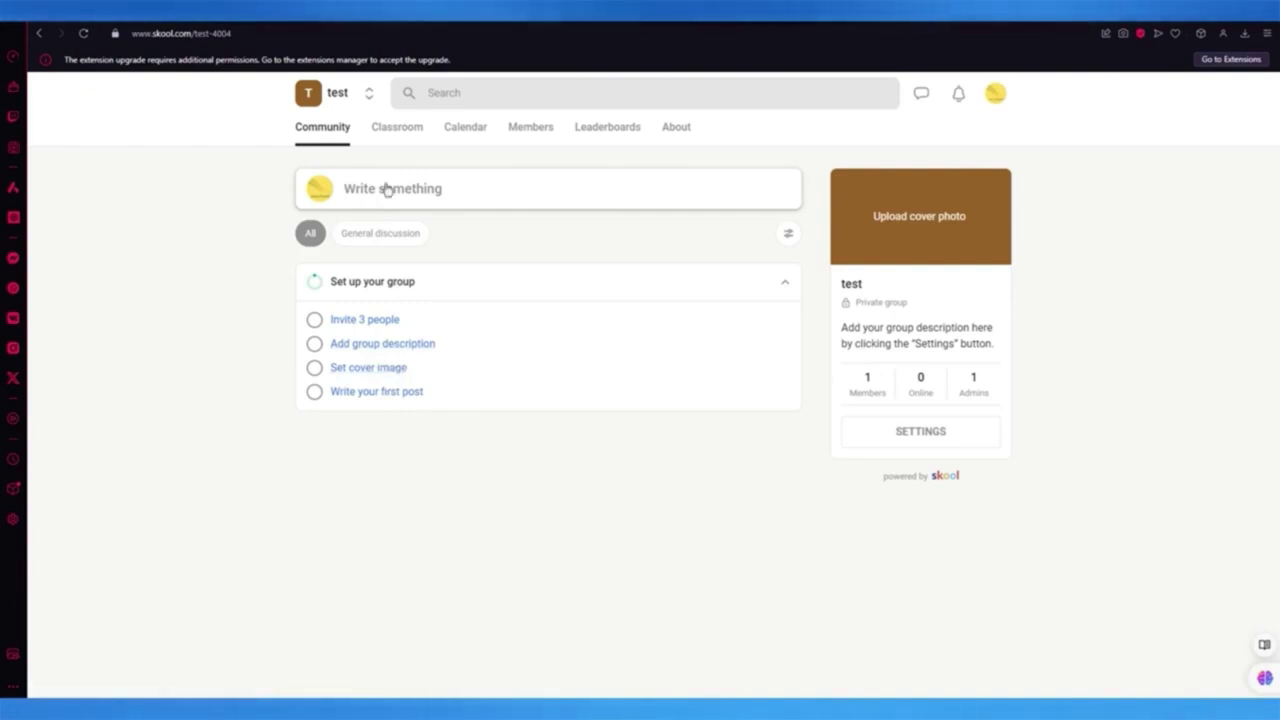
click(390, 135)
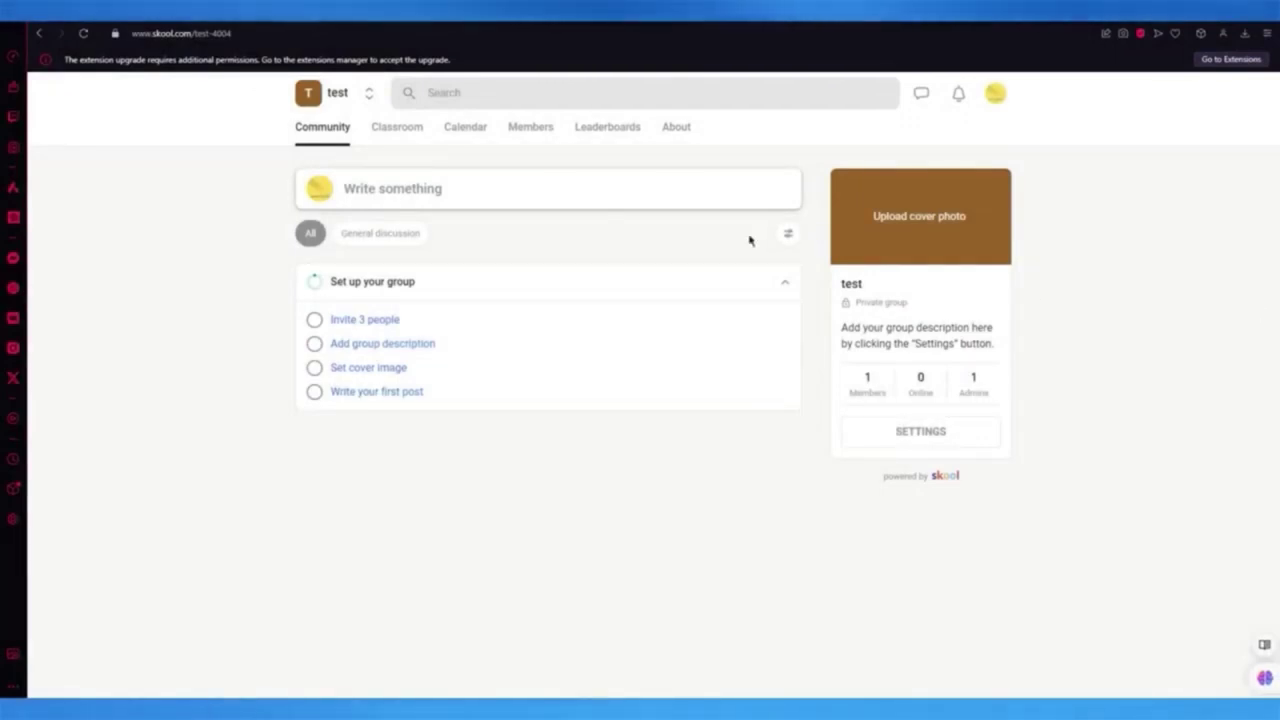
click(996, 96)
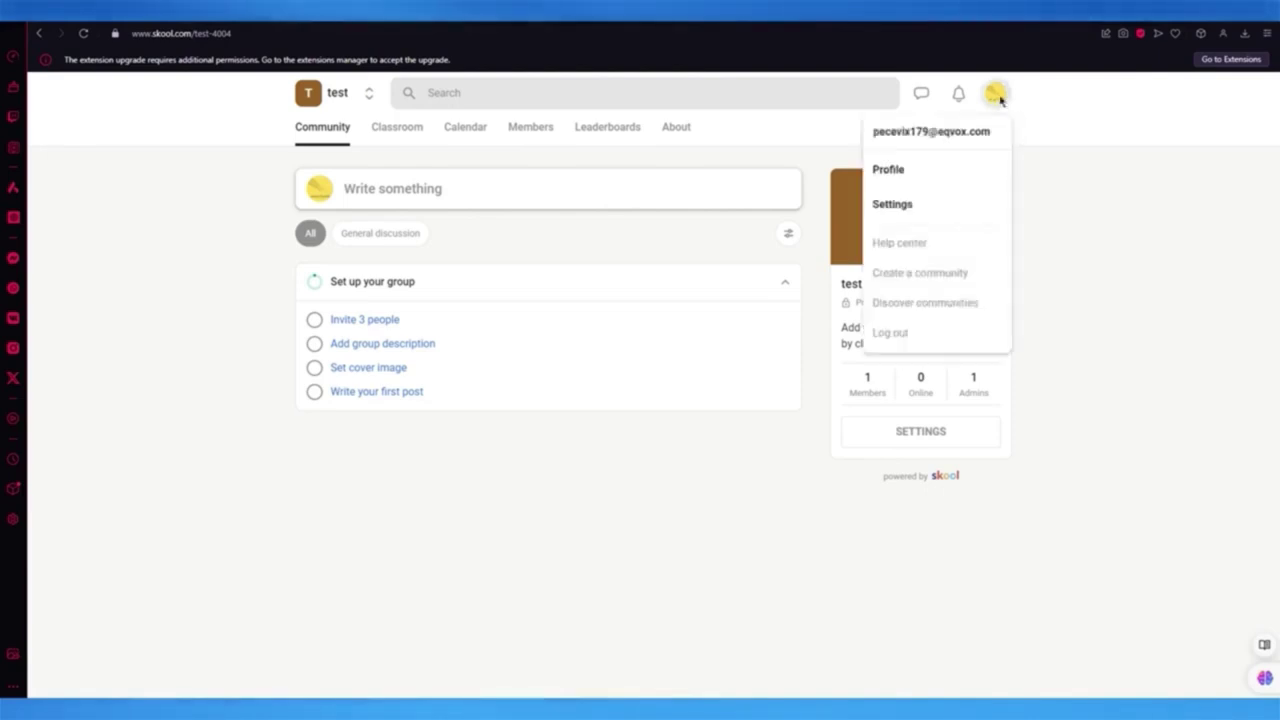
click(935, 207)
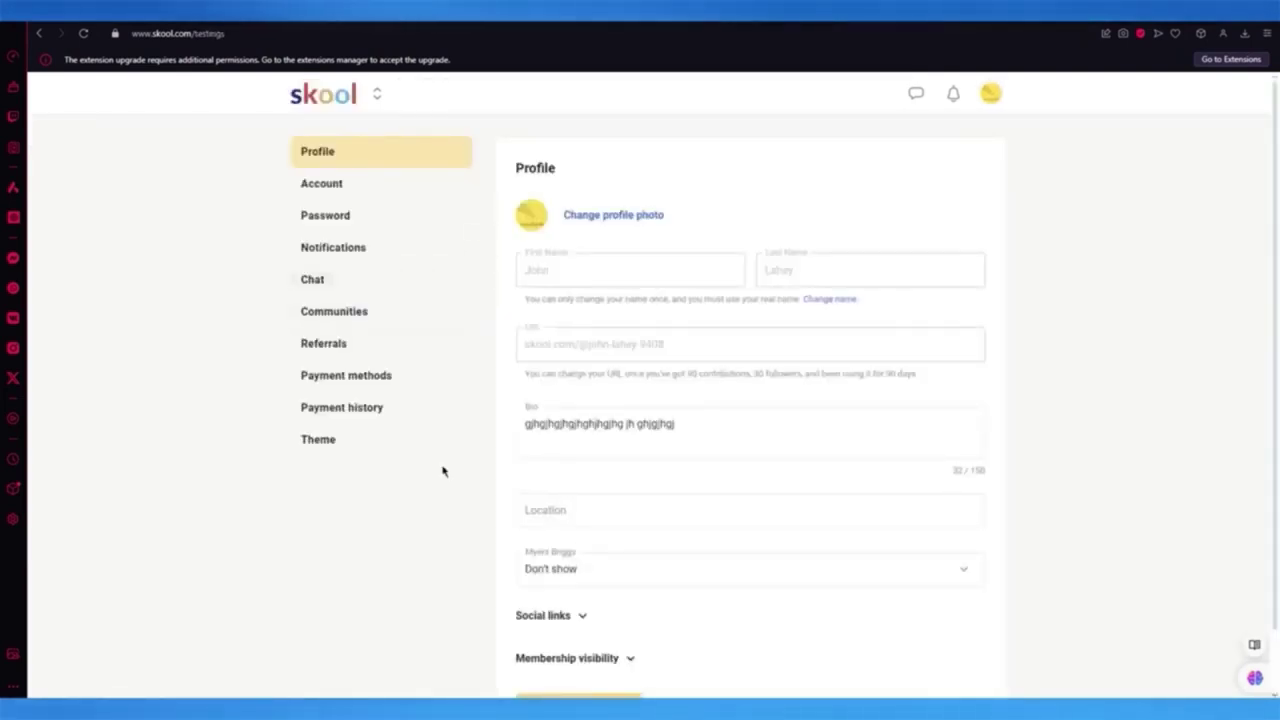
click(351, 196)
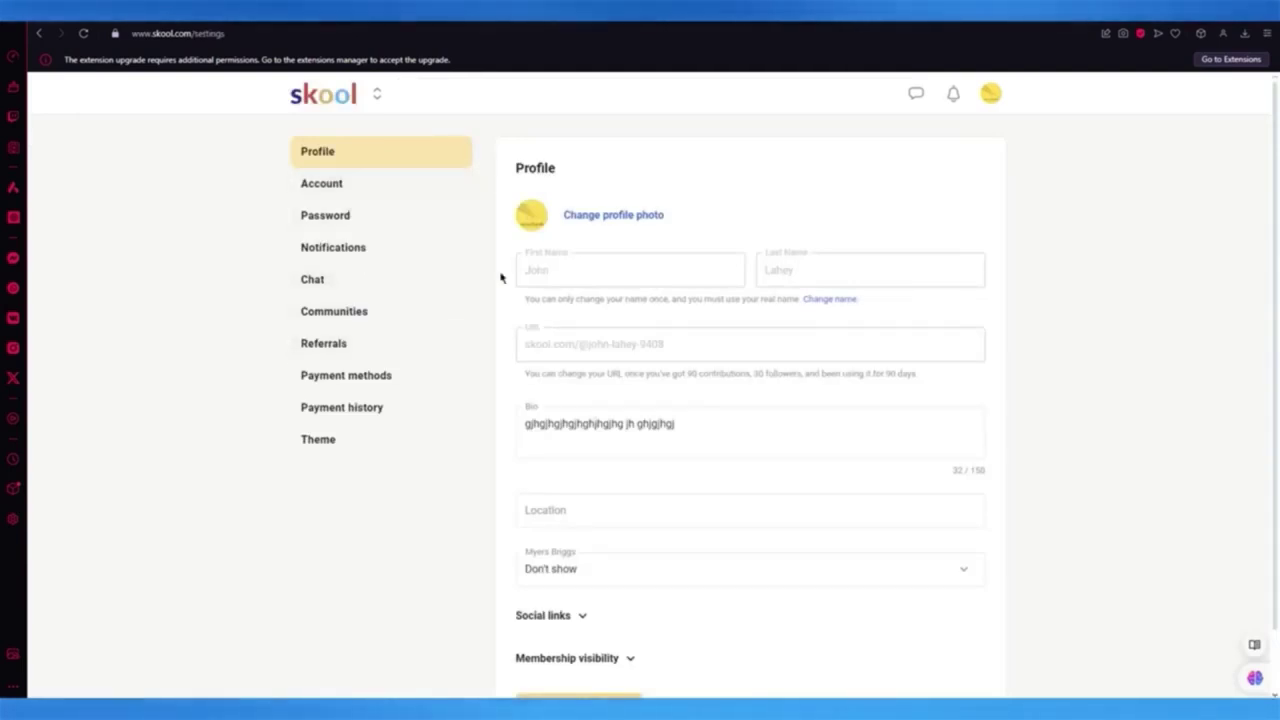
click(340, 156)
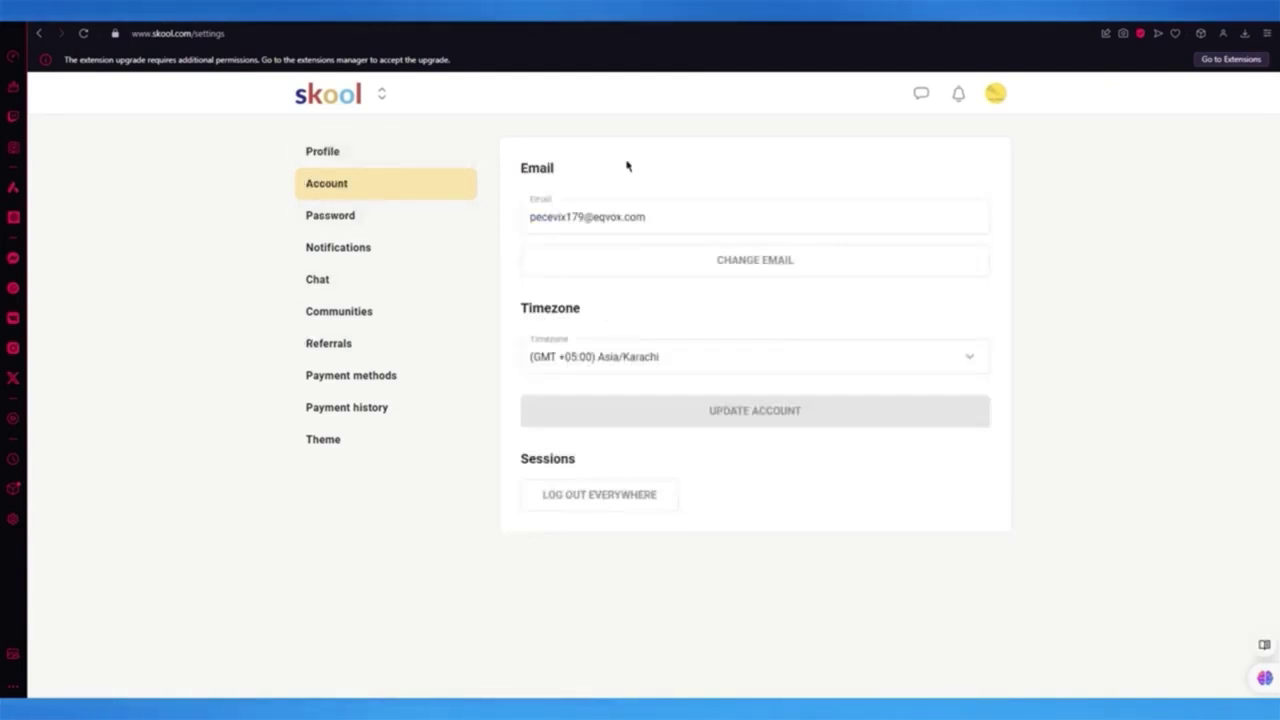
click(334, 100)
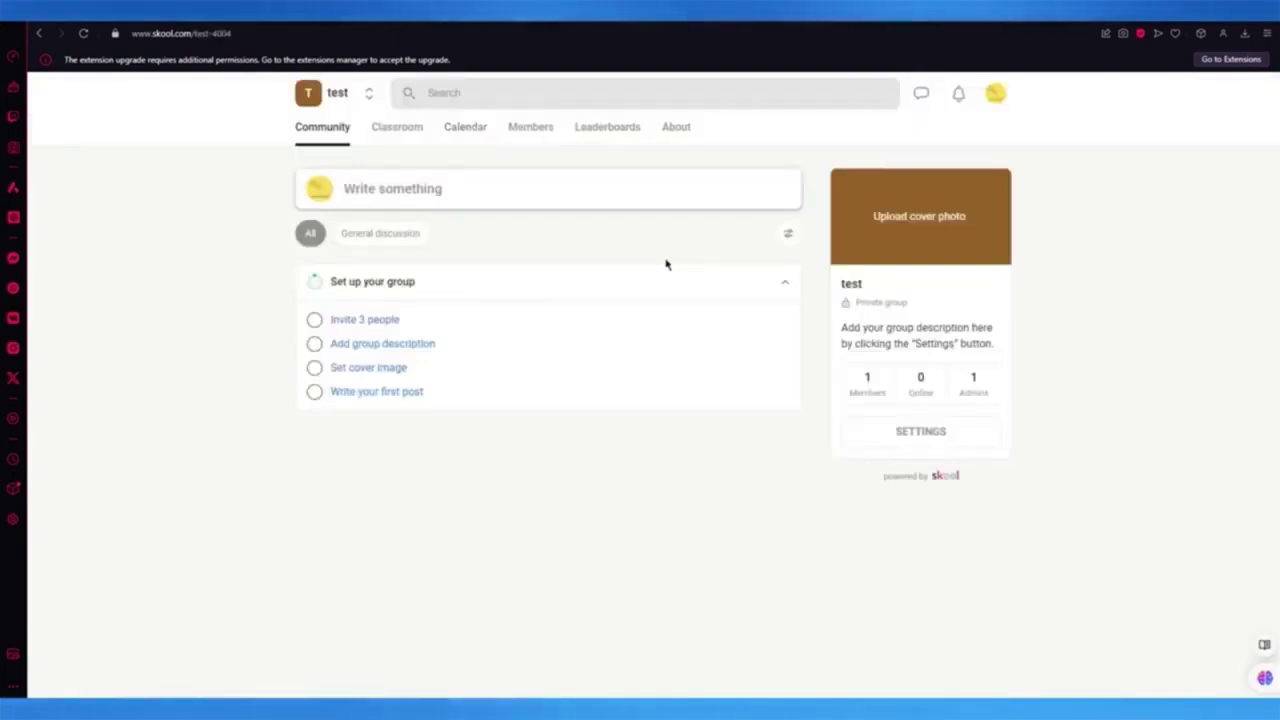
click(373, 321)
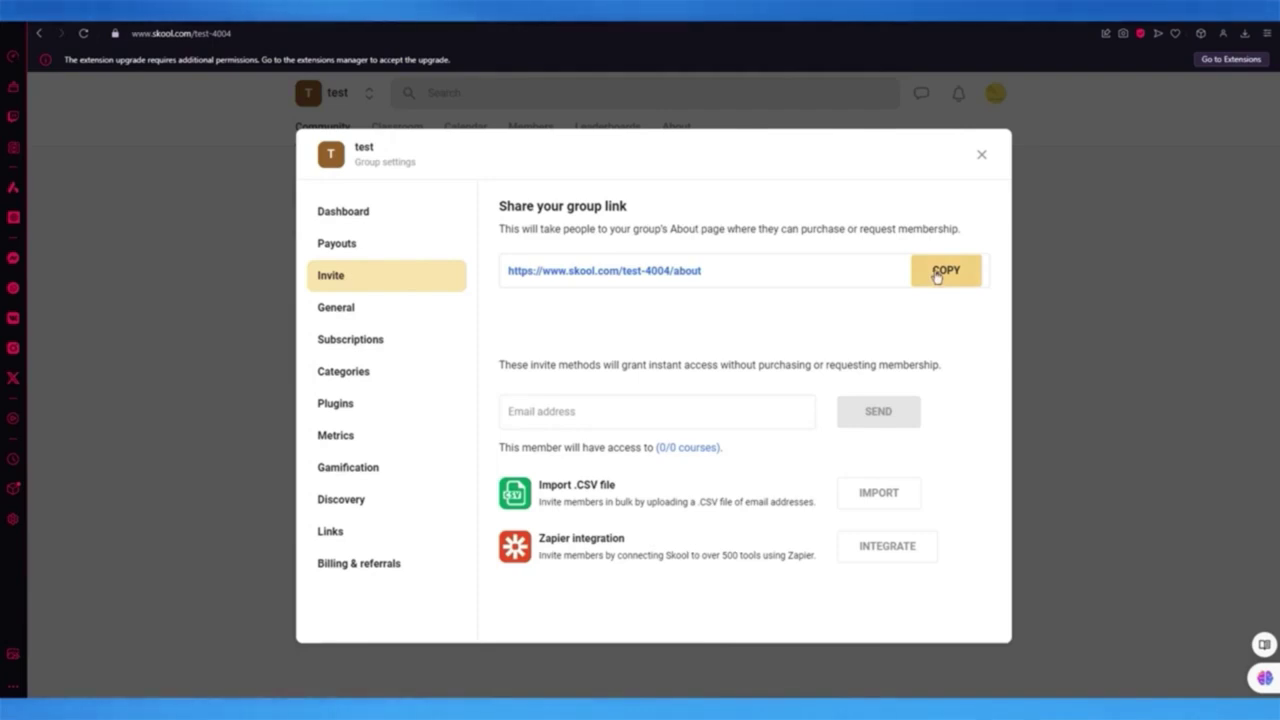
click(982, 154)
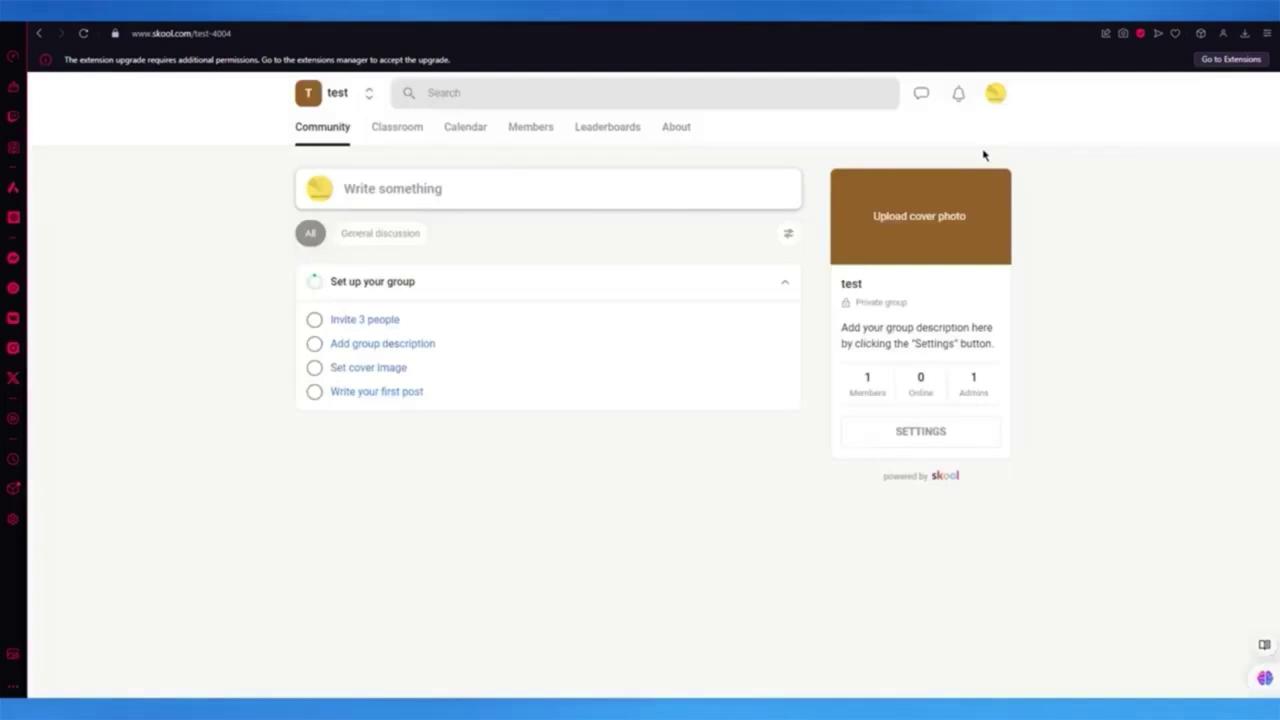
click(380, 345)
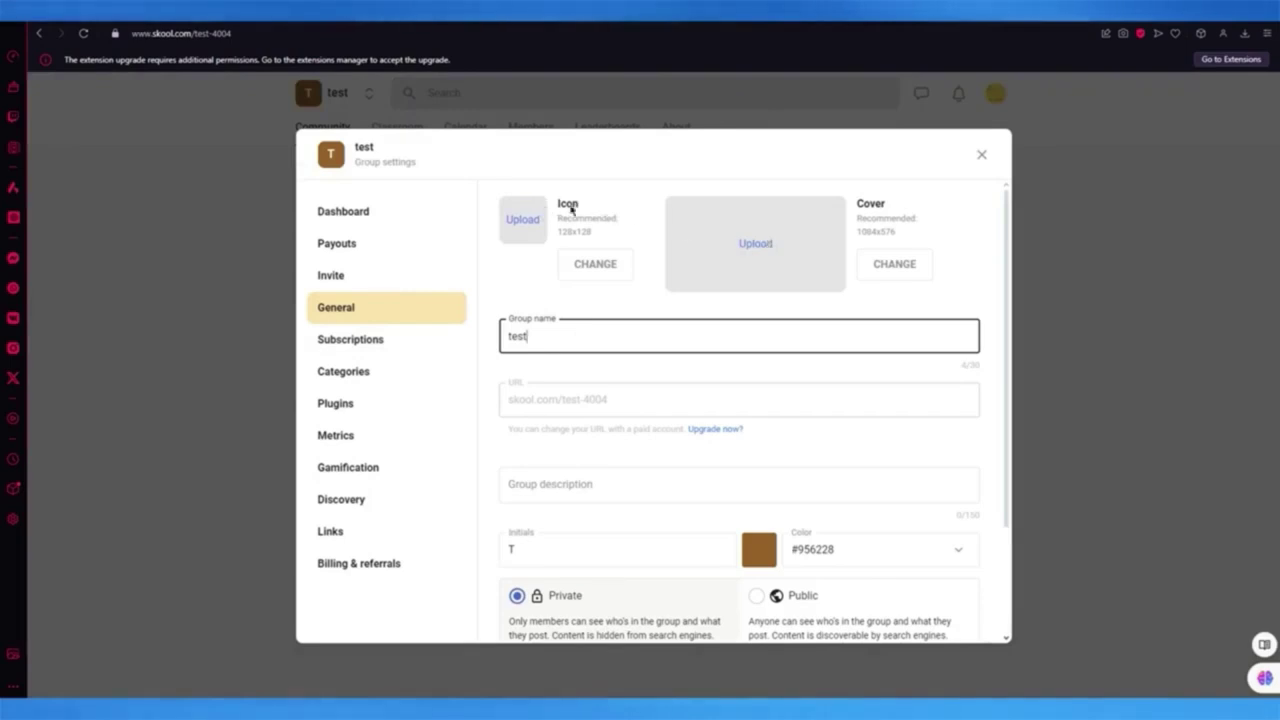
scroll(643, 337, down, 1)
click(628, 340)
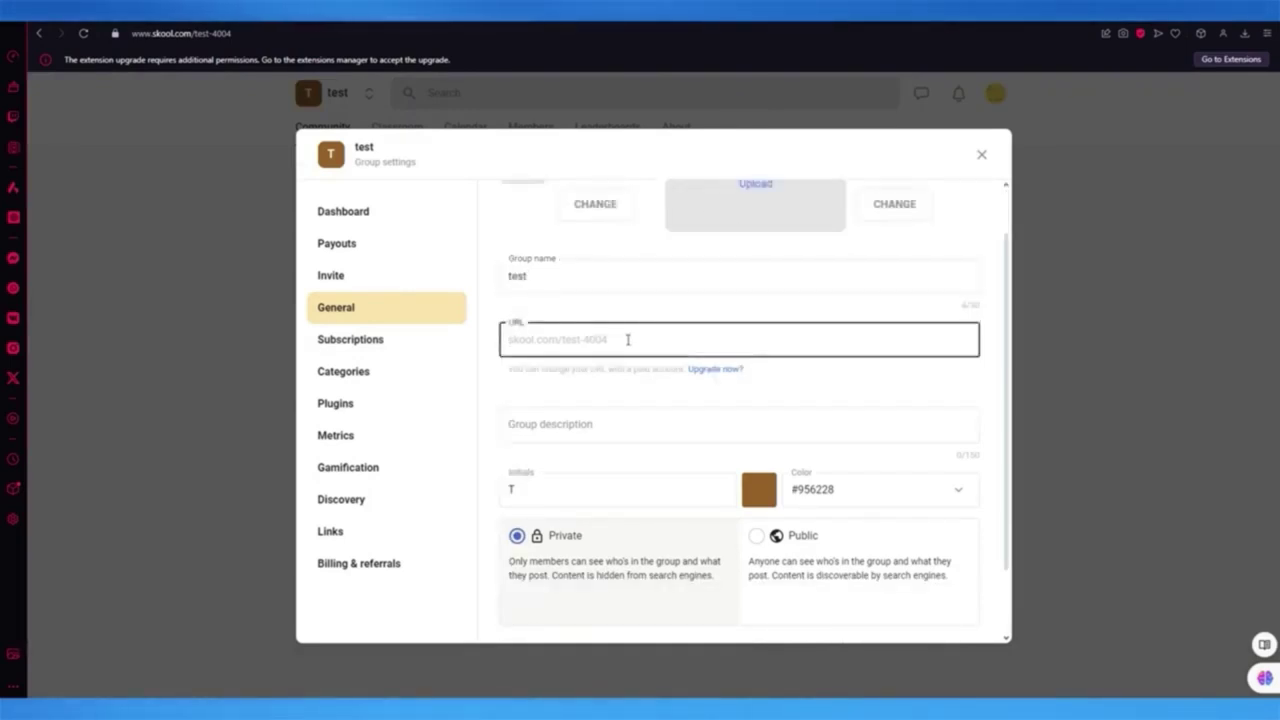
scroll(628, 340, down, 1)
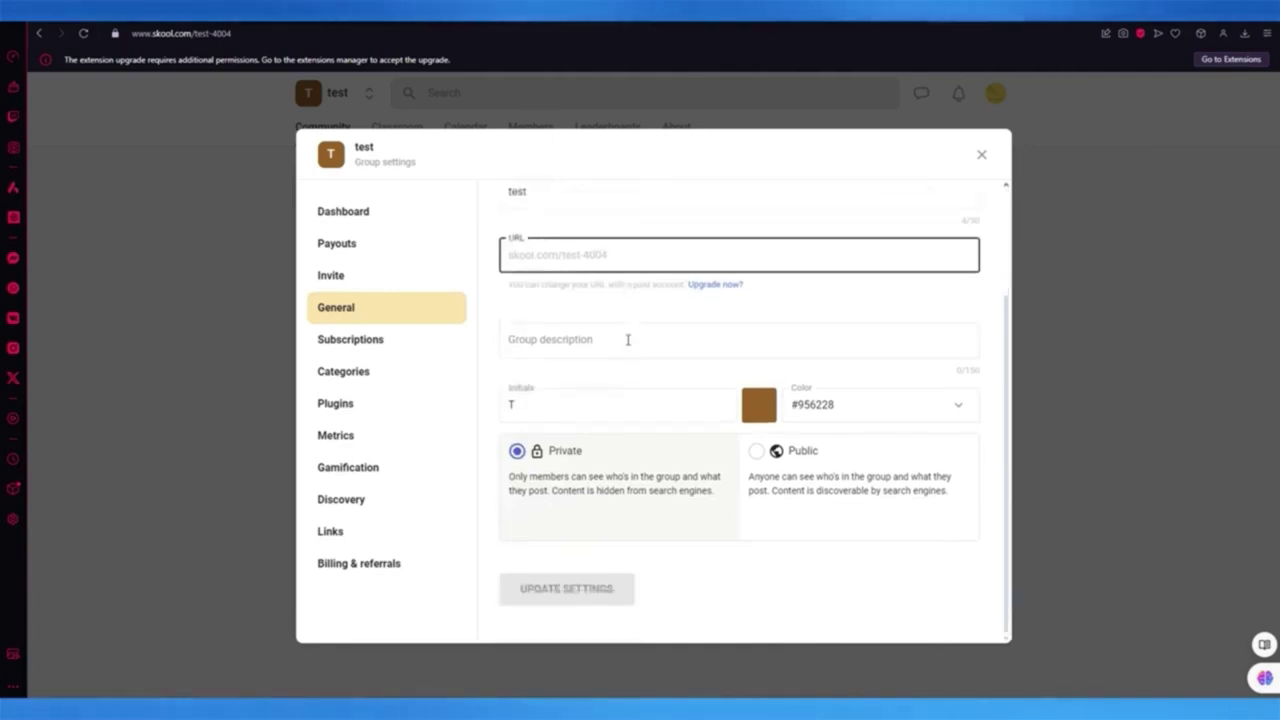
click(579, 343)
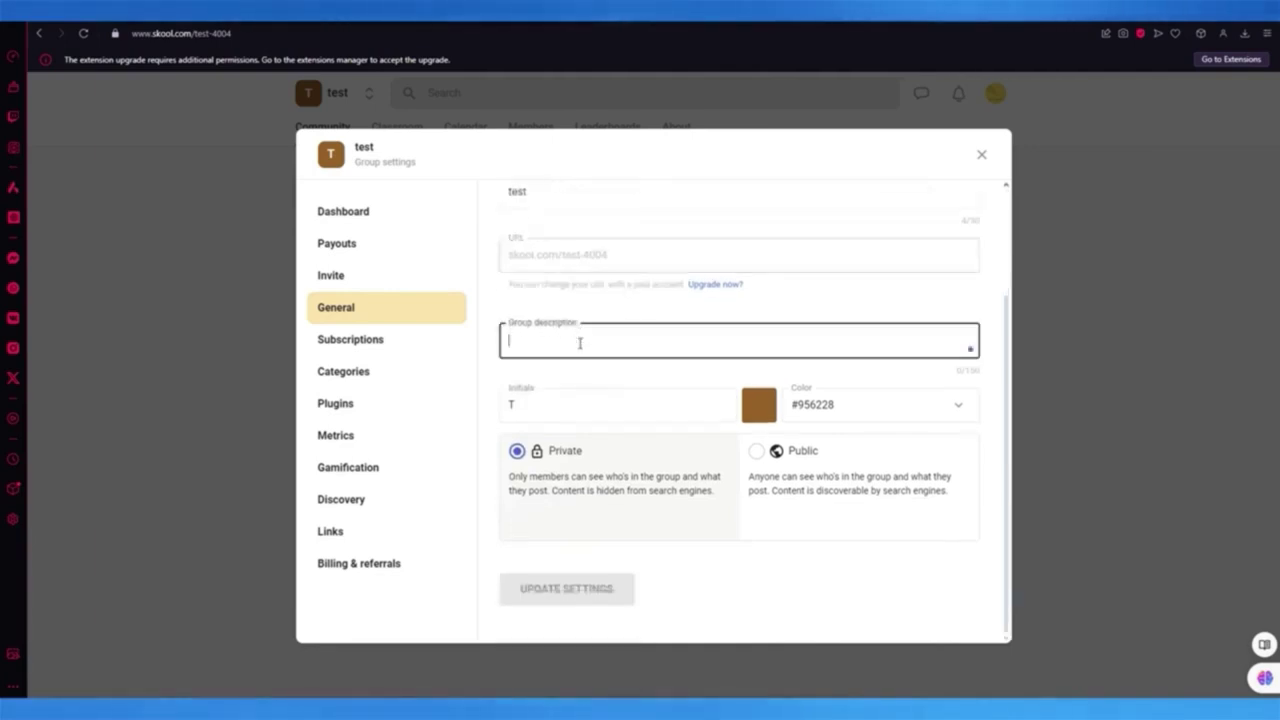
click(596, 413)
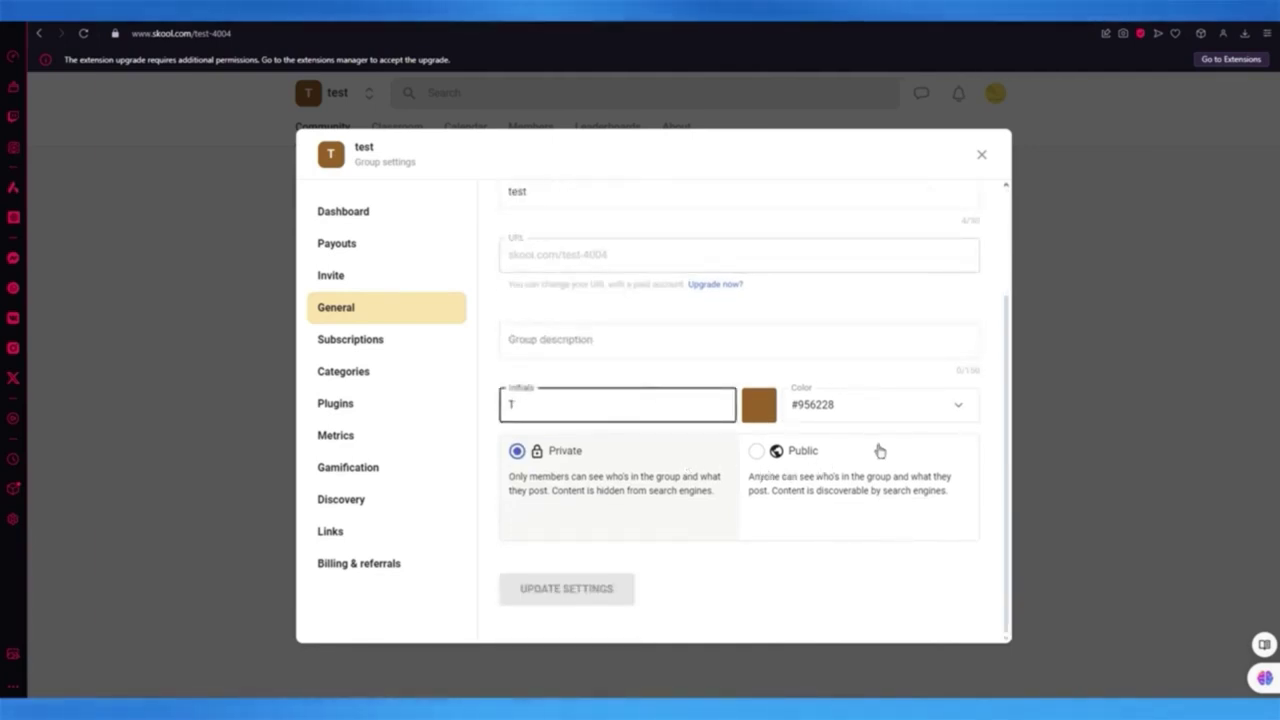
click(828, 457)
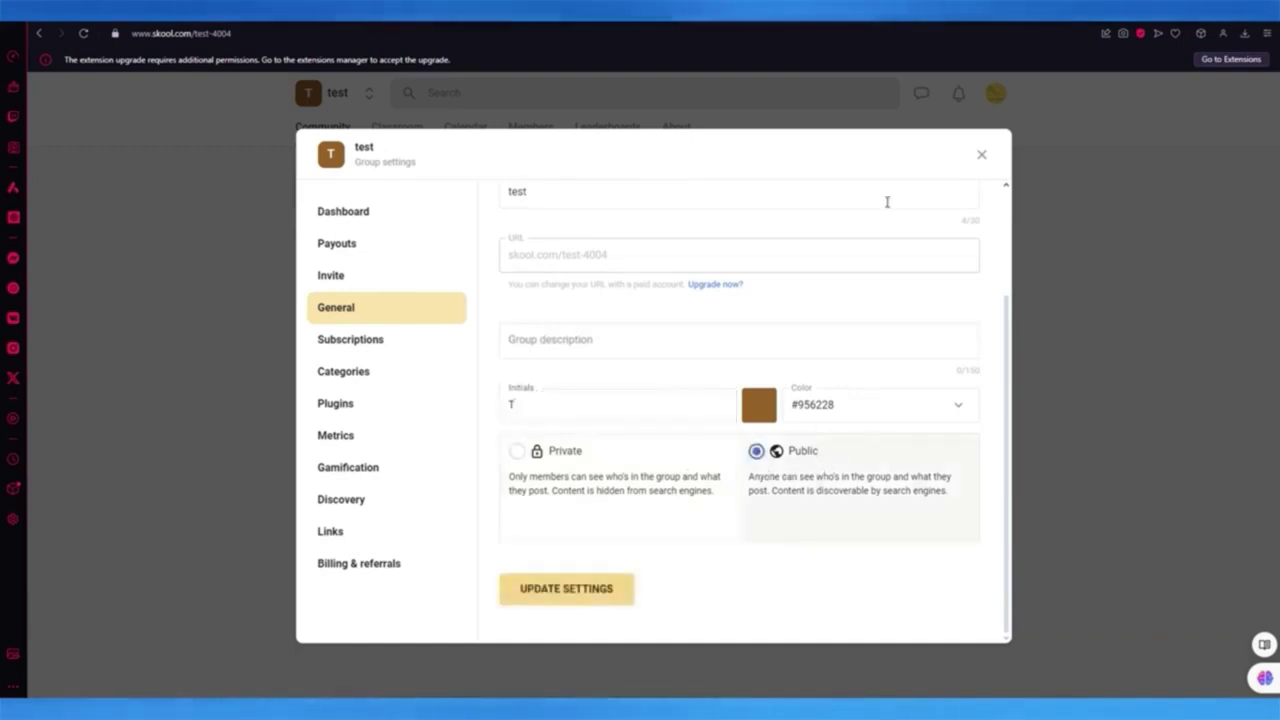
click(980, 156)
click(716, 100)
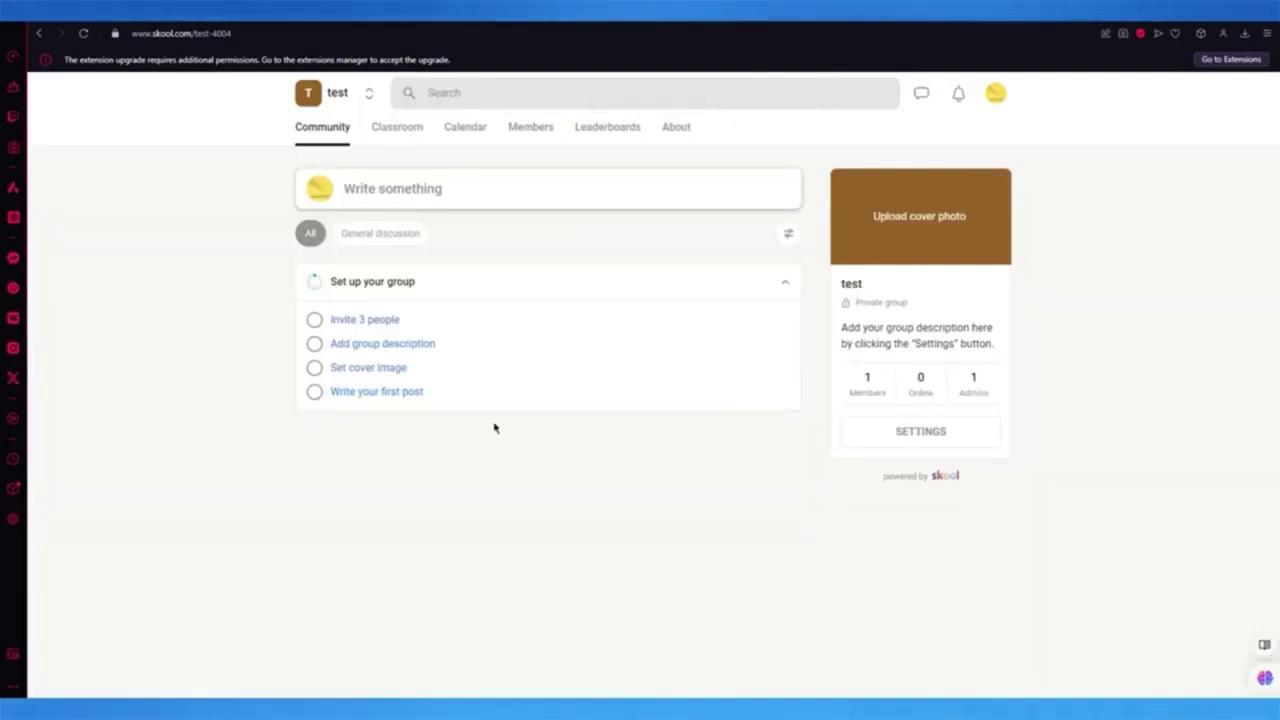
click(385, 392)
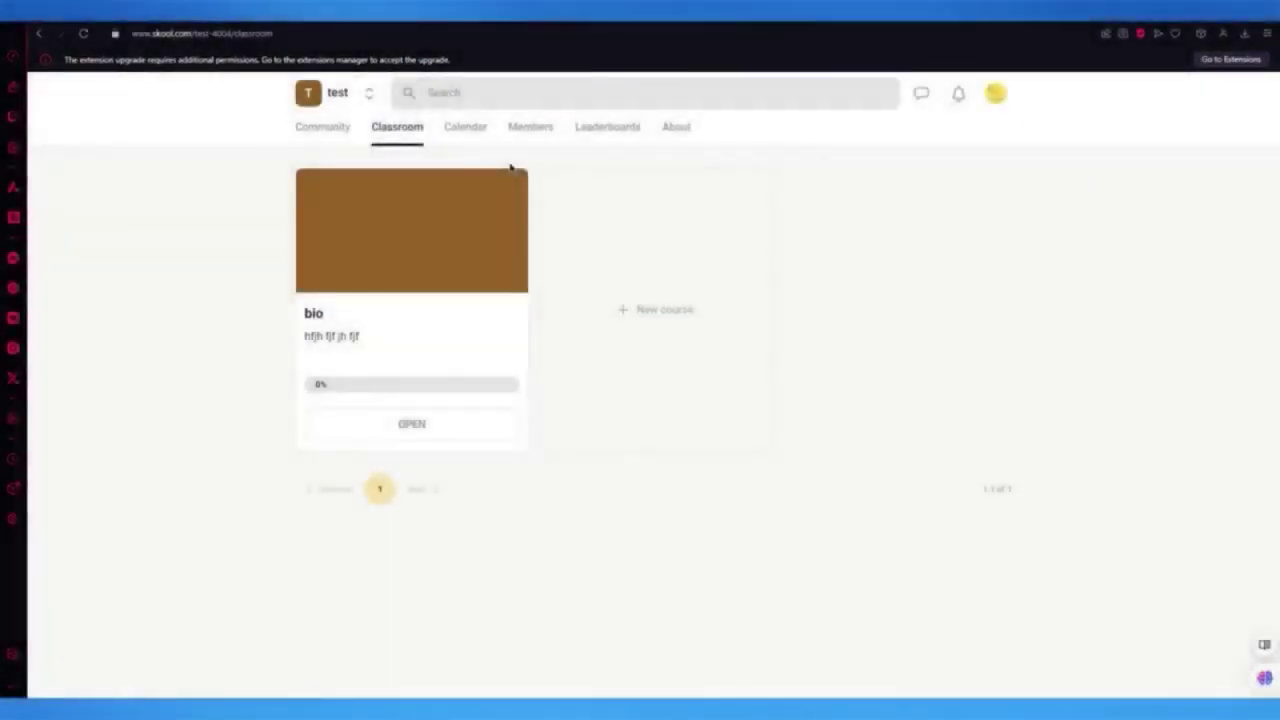
click(464, 128)
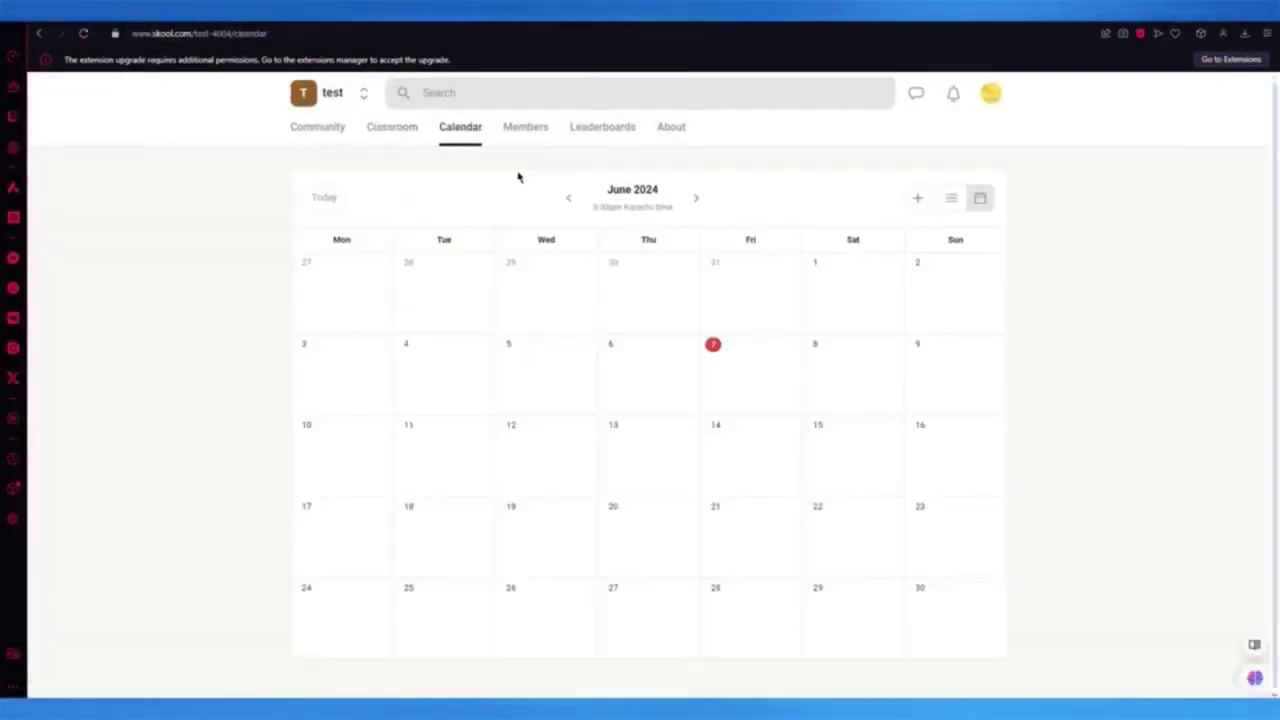
click(325, 137)
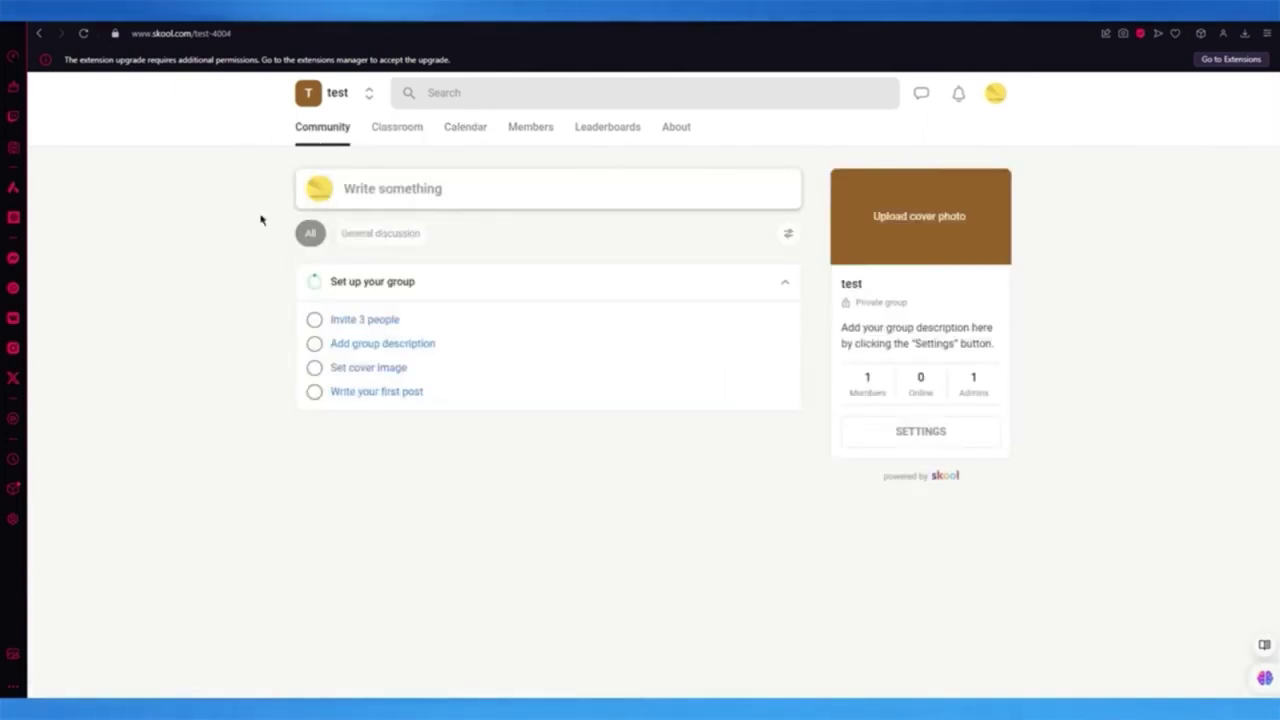
click(397, 126)
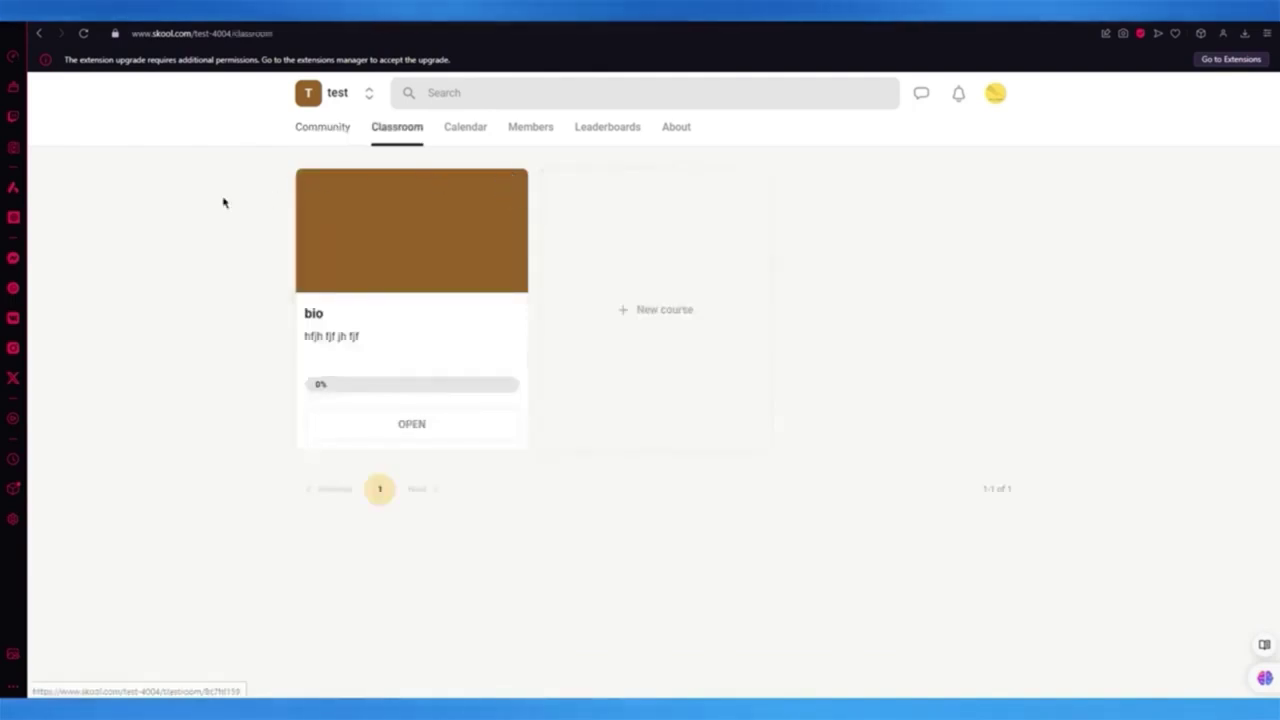
Step: Create the course 'gk gjk g' with description 'vbvvmn bn', open to all members
click(602, 318)
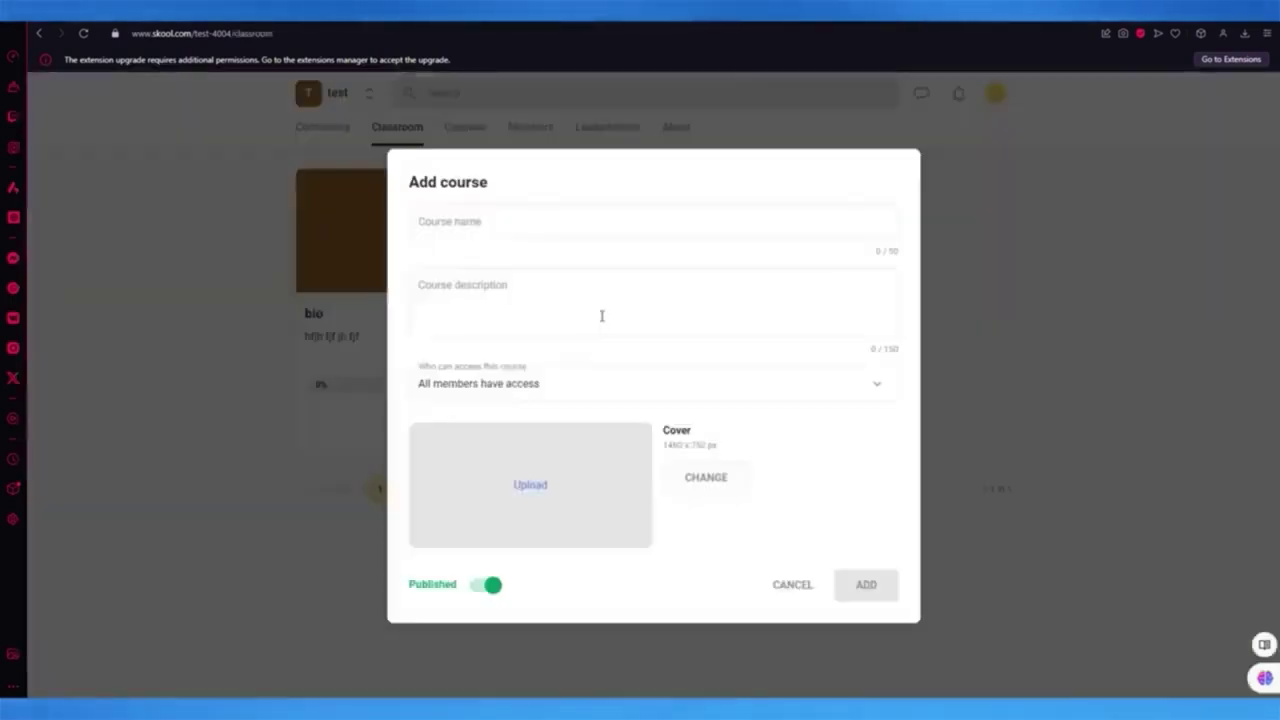
click(498, 210)
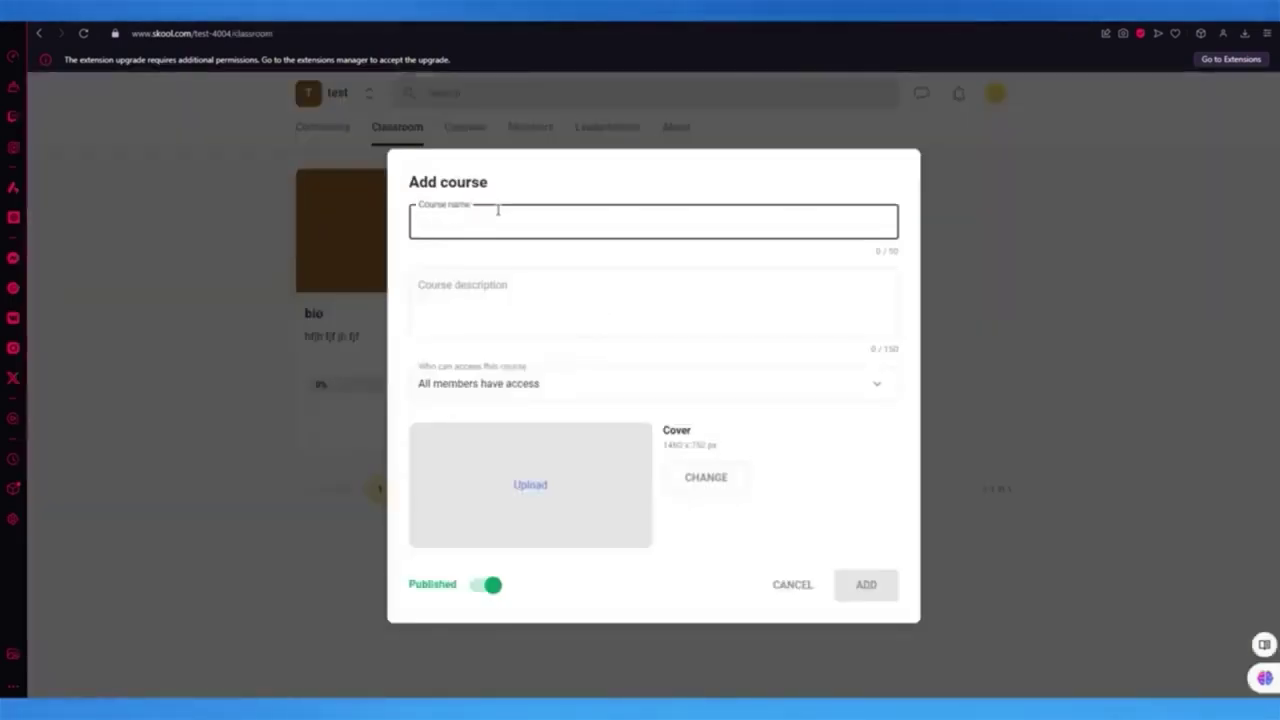
text(gk gjk g)
click(505, 292)
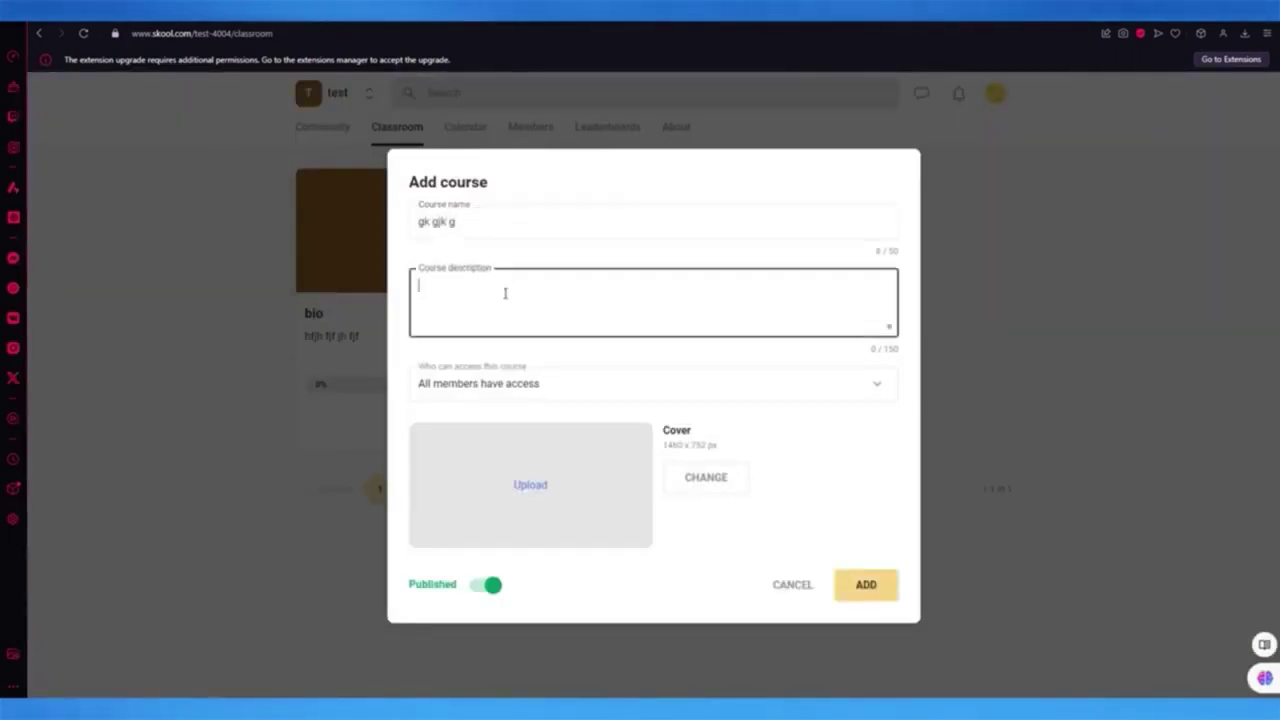
text(vbvvmn bn)
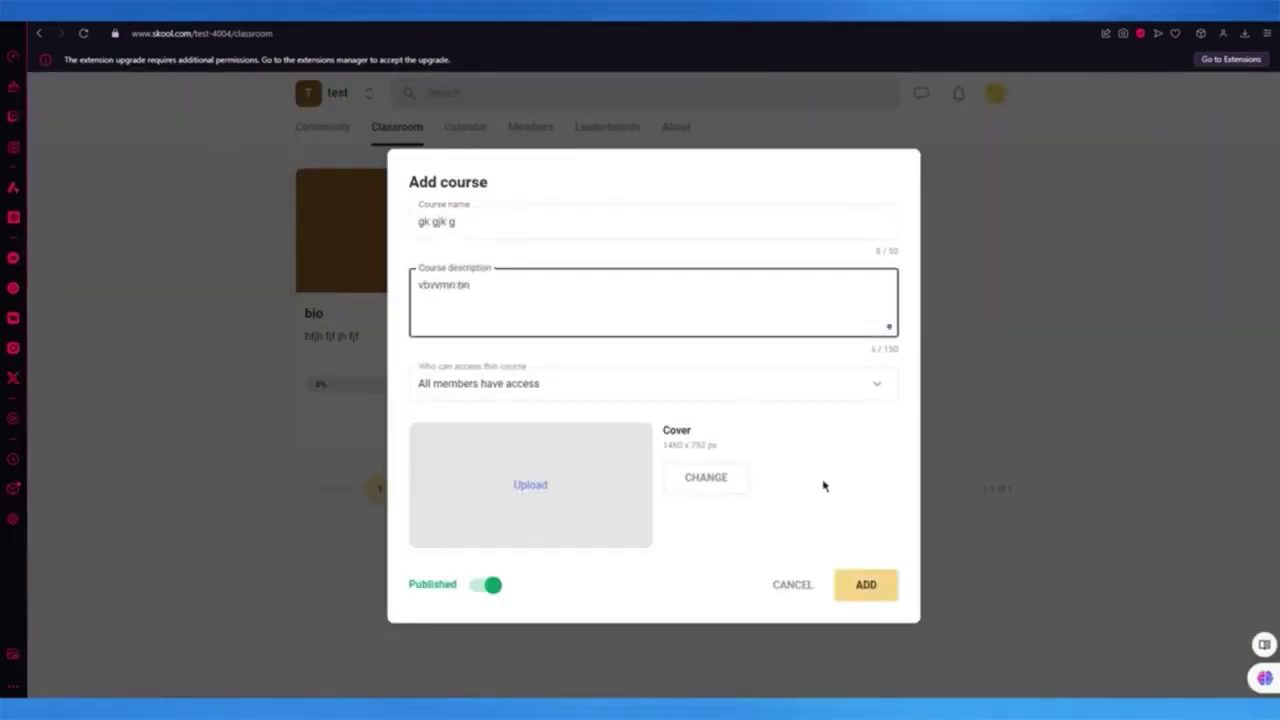
click(866, 584)
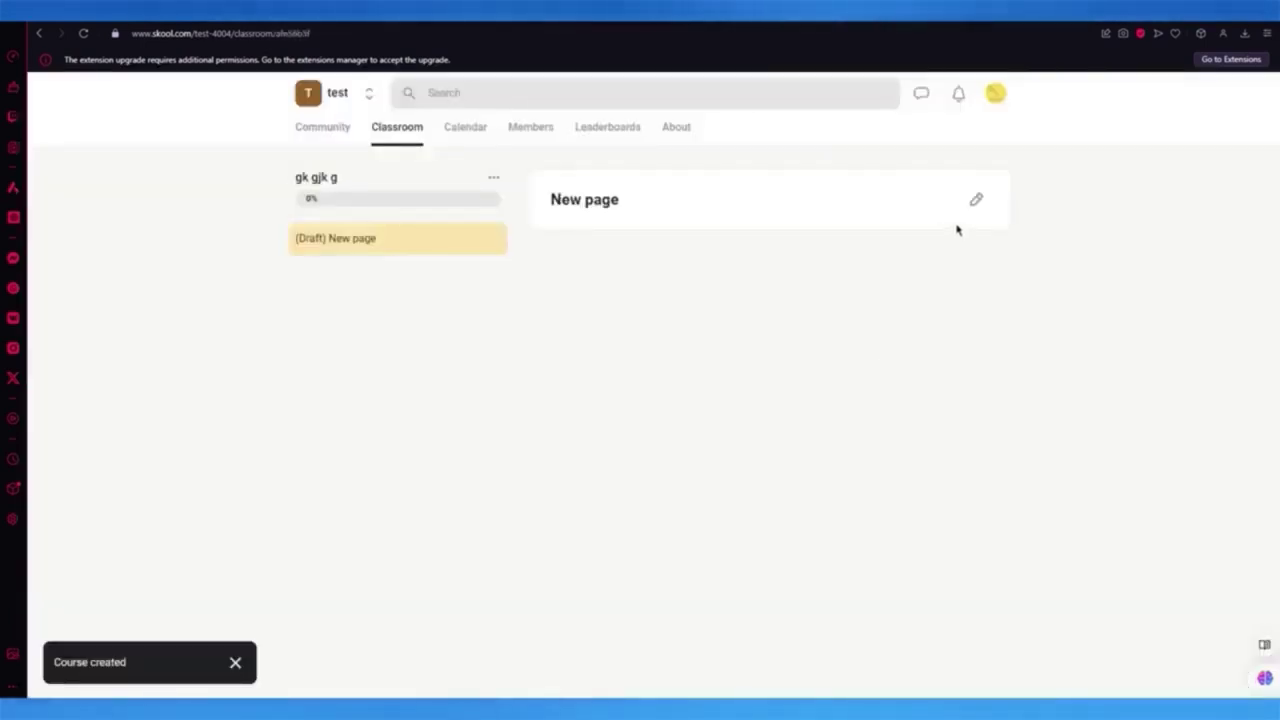
Step: Edit the course's New page, selecting its title and showing the resource options
click(975, 200)
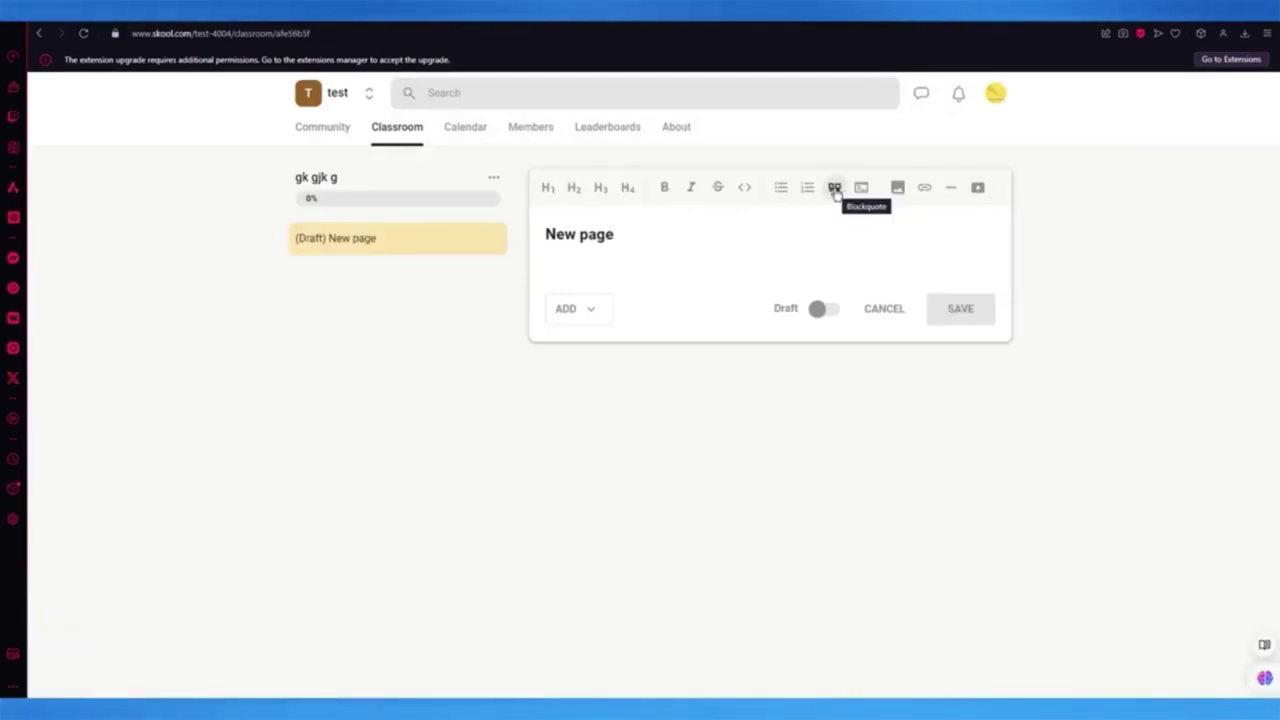
drag(617, 234, 502, 246)
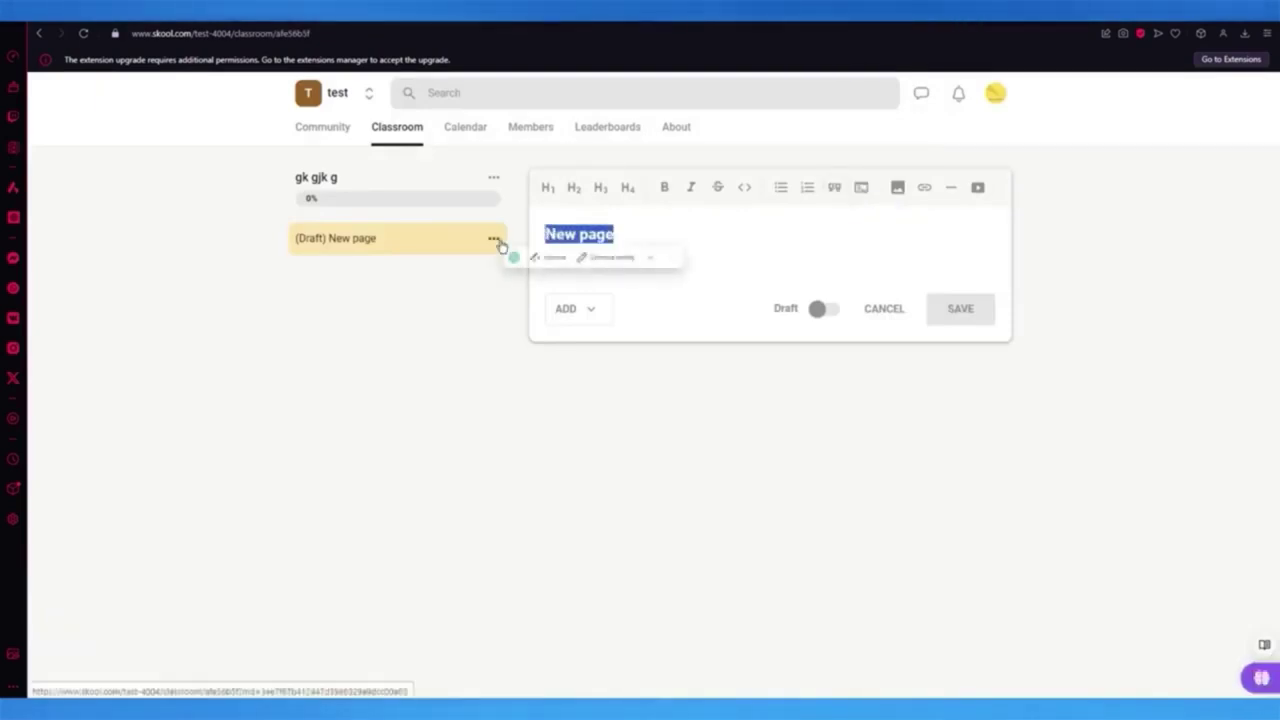
click(584, 312)
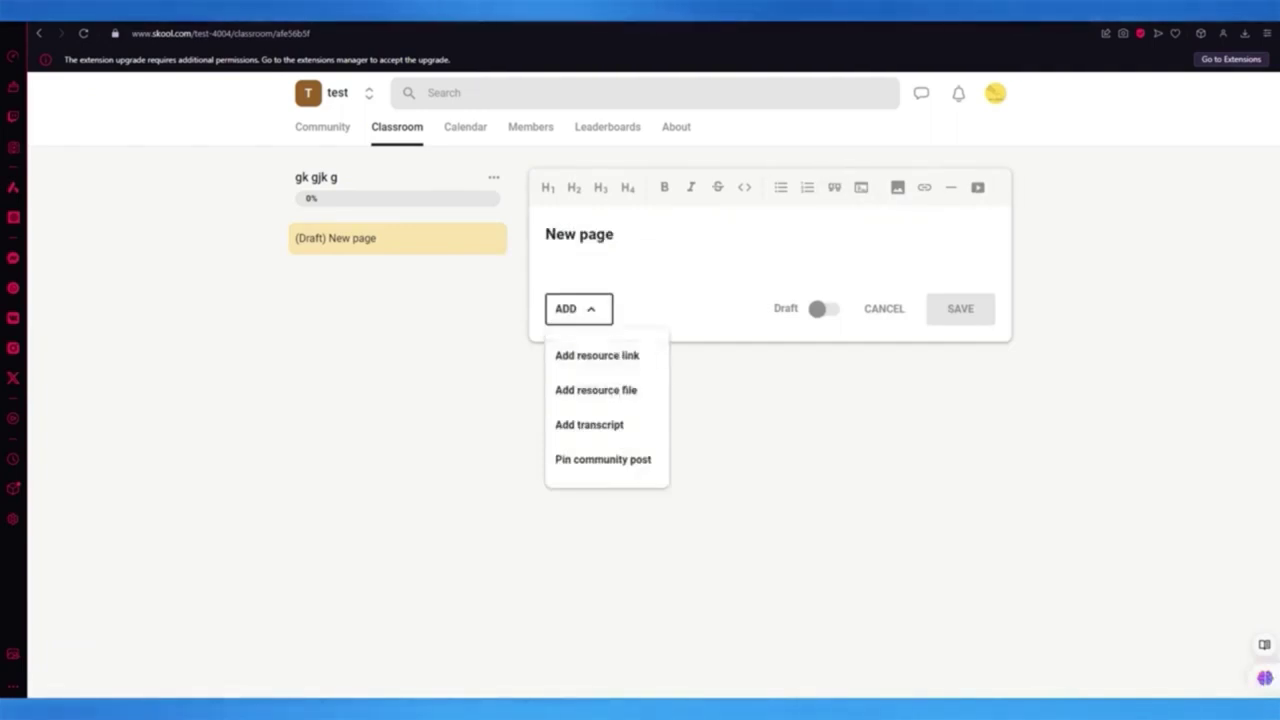
Step: Search the web for 'systeme.io funnels', then open and cancel an Add resource link form
key(ctrl+t)
text(syste)
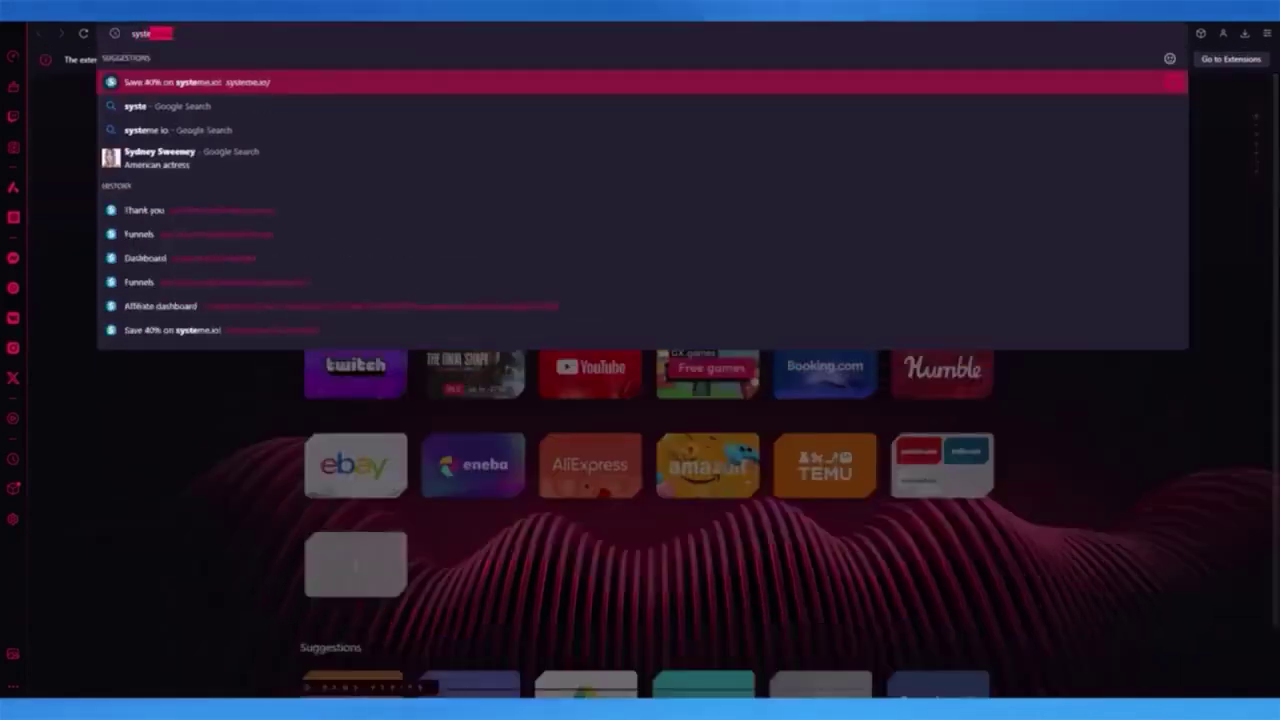
text(me.io funnel)
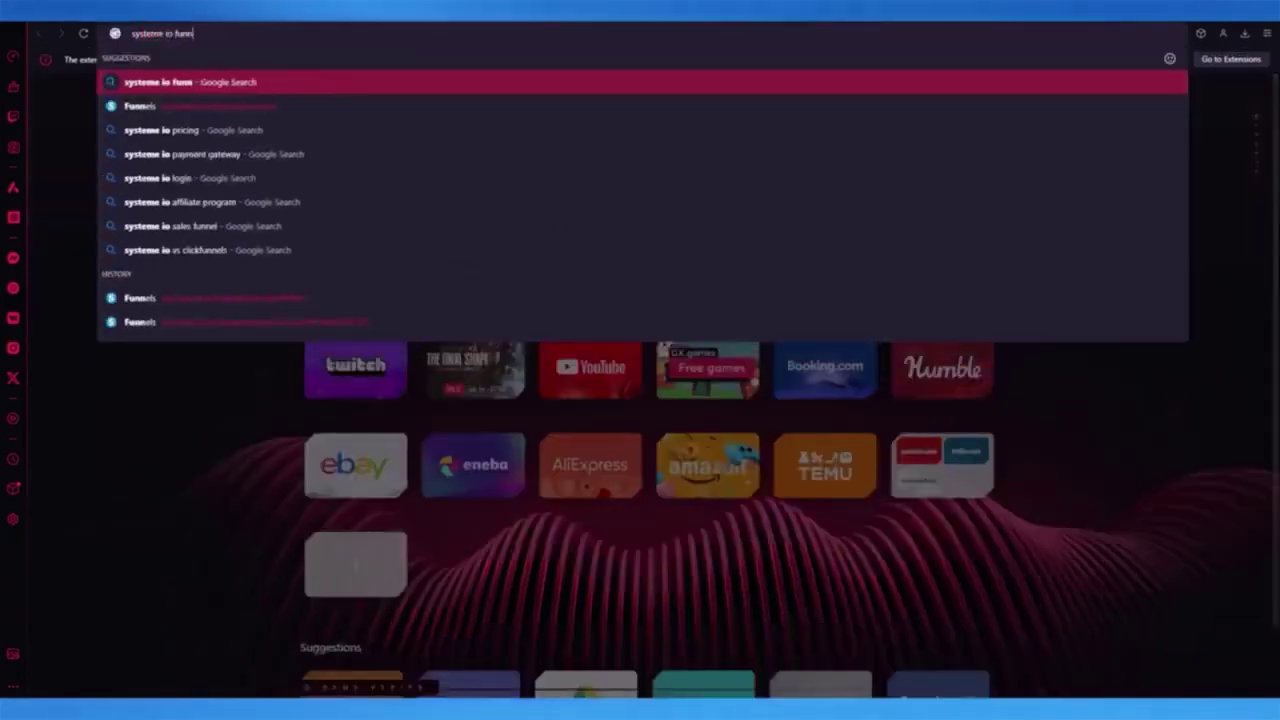
text(s)
key(Return)
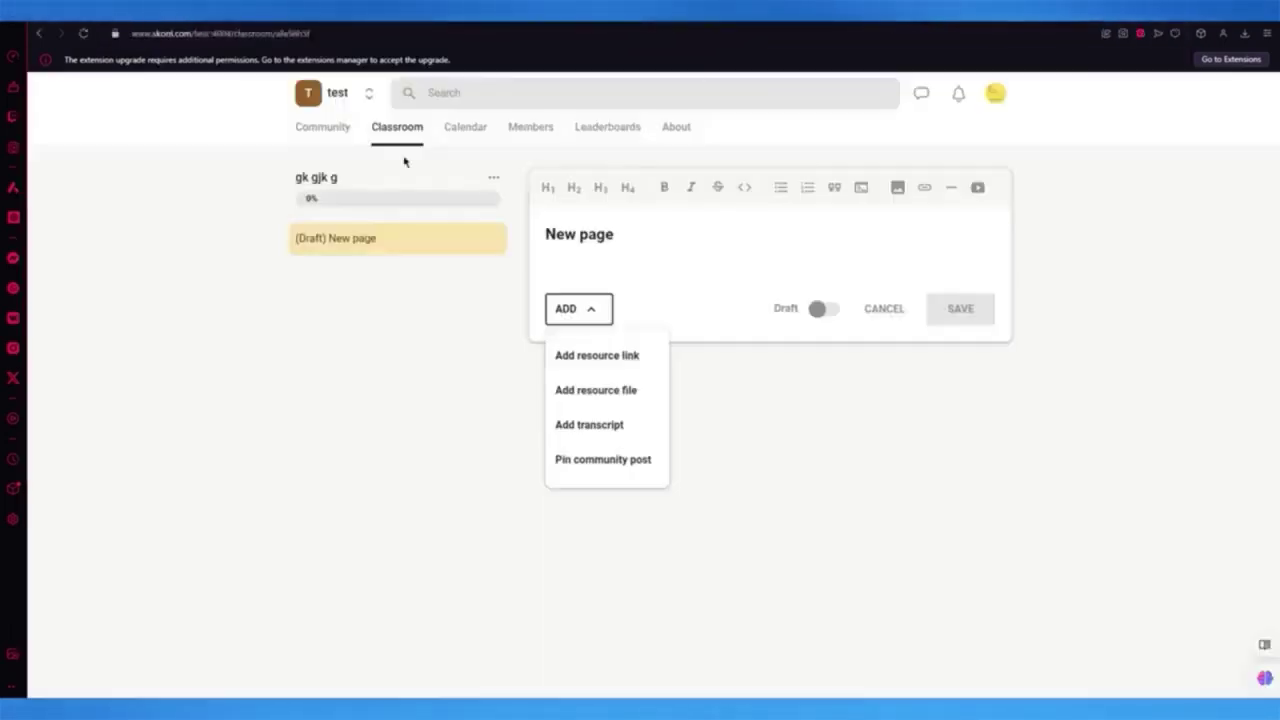
click(629, 354)
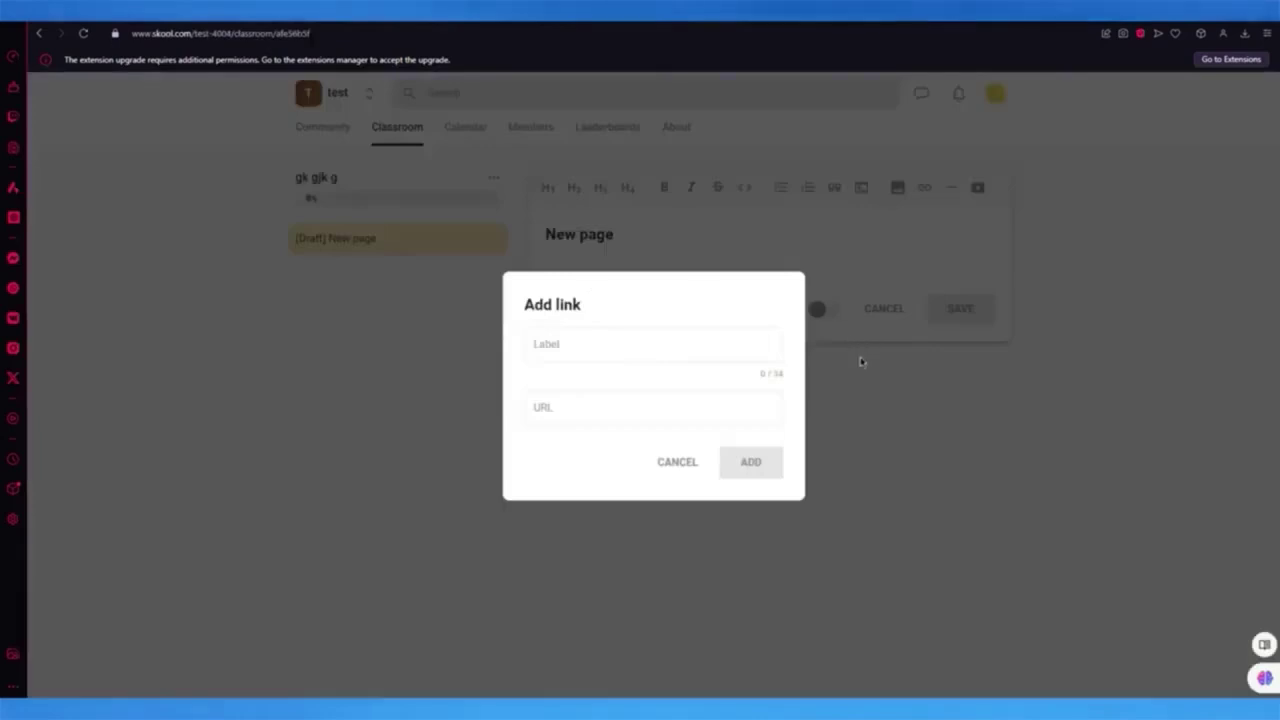
click(862, 363)
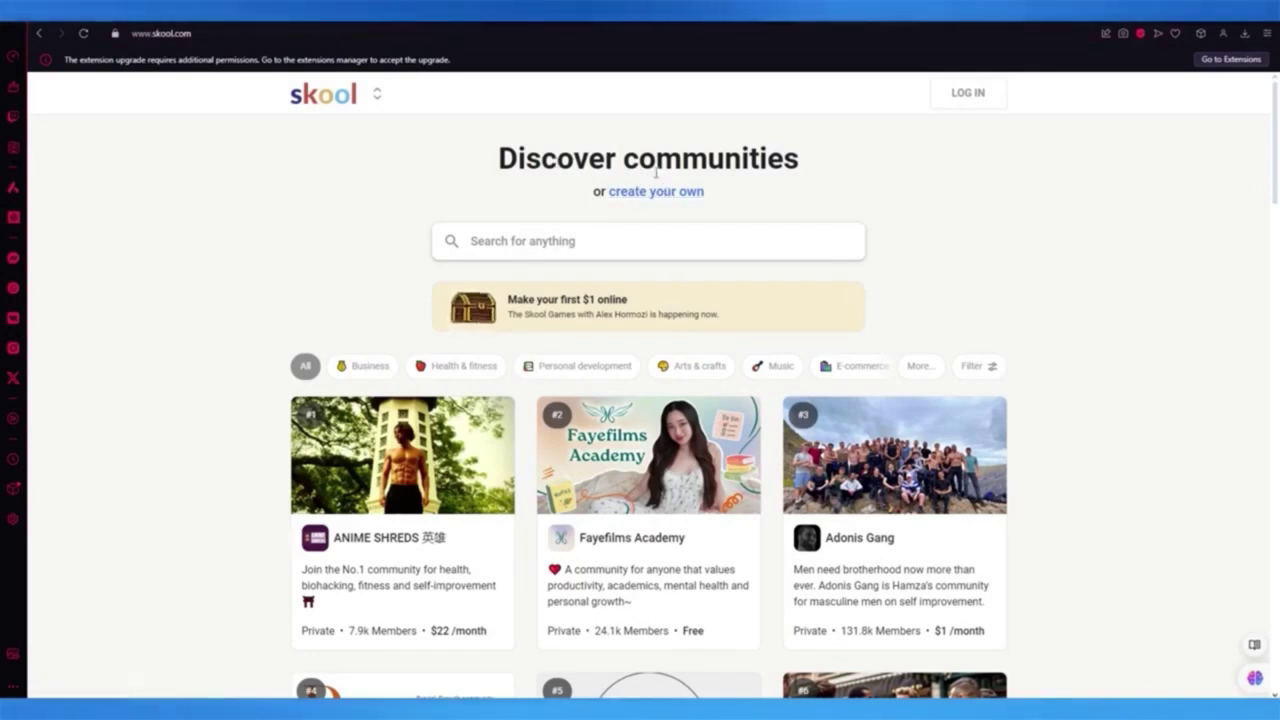
Step: Sign up to create your own community with the saved name, a password and the pasted e-mail
click(682, 199)
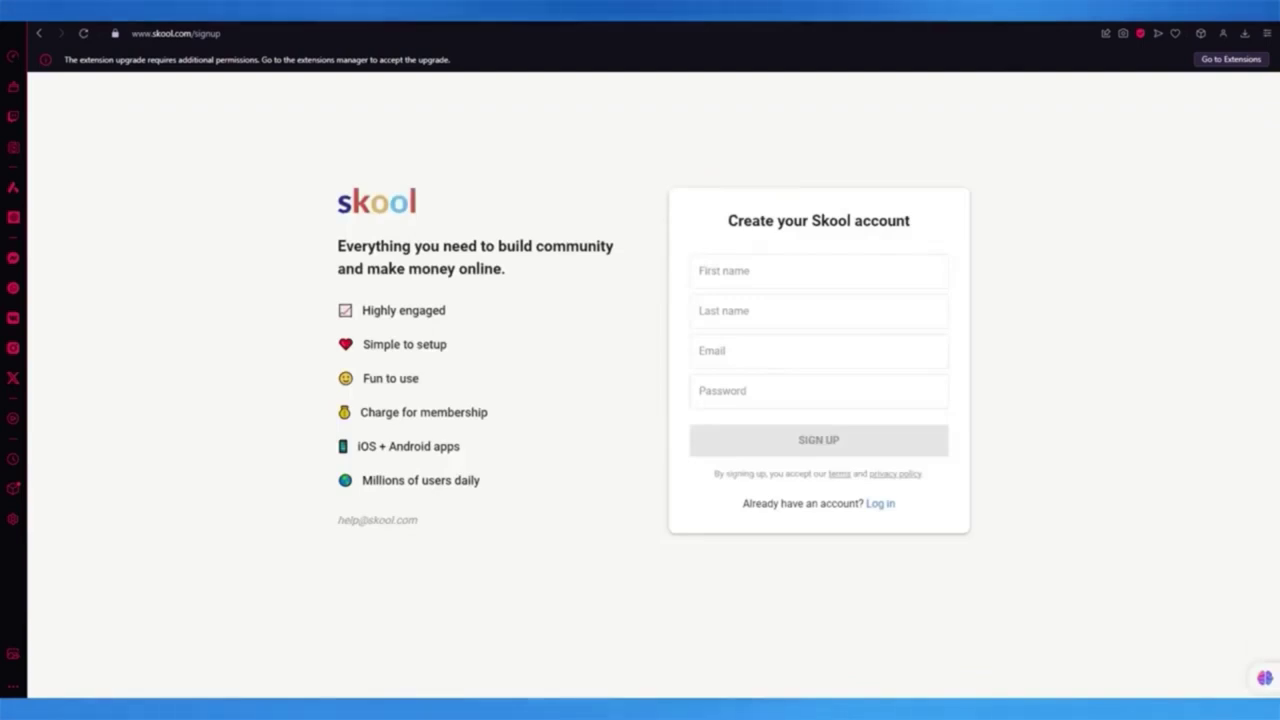
click(794, 273)
text(Jo)
click(808, 318)
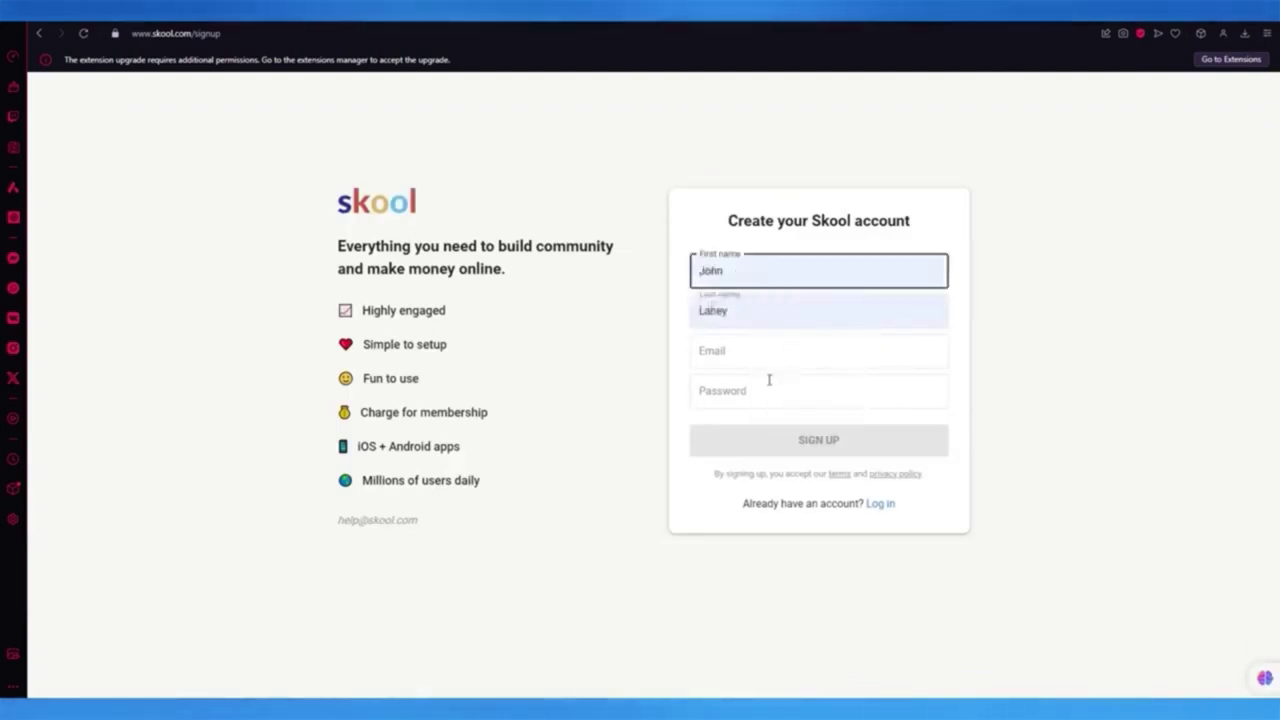
click(789, 399)
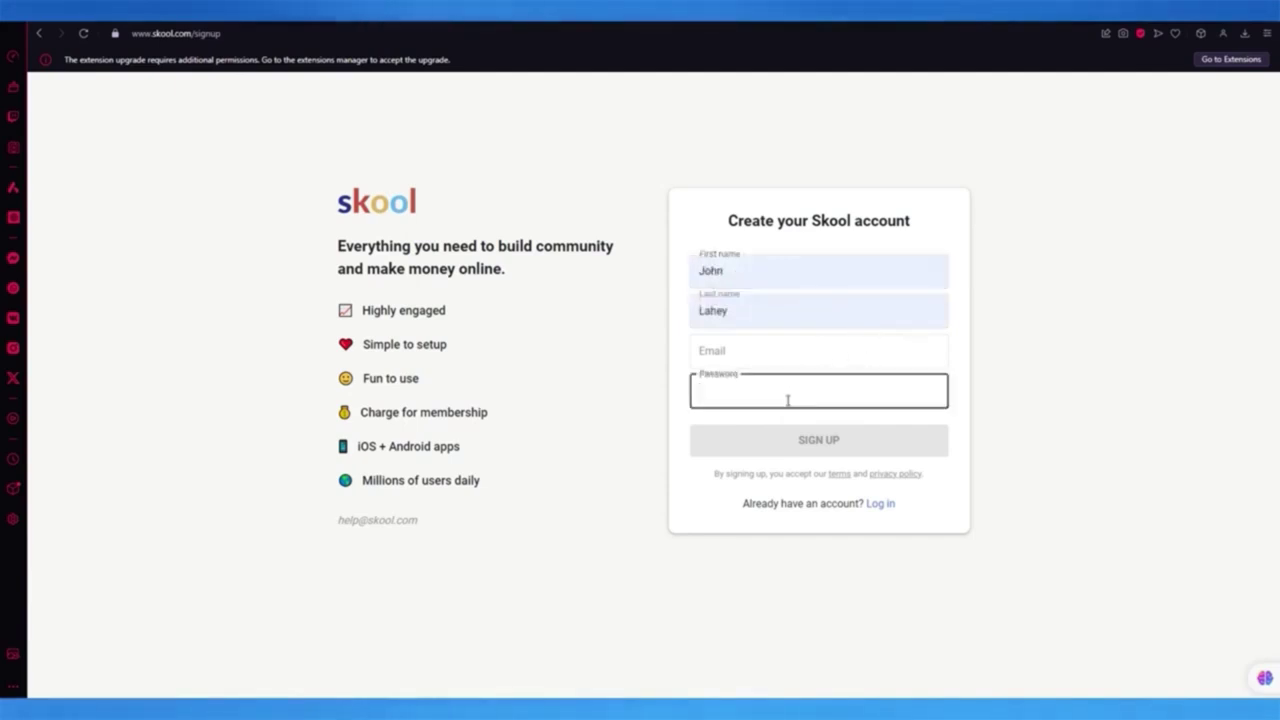
text(•••)
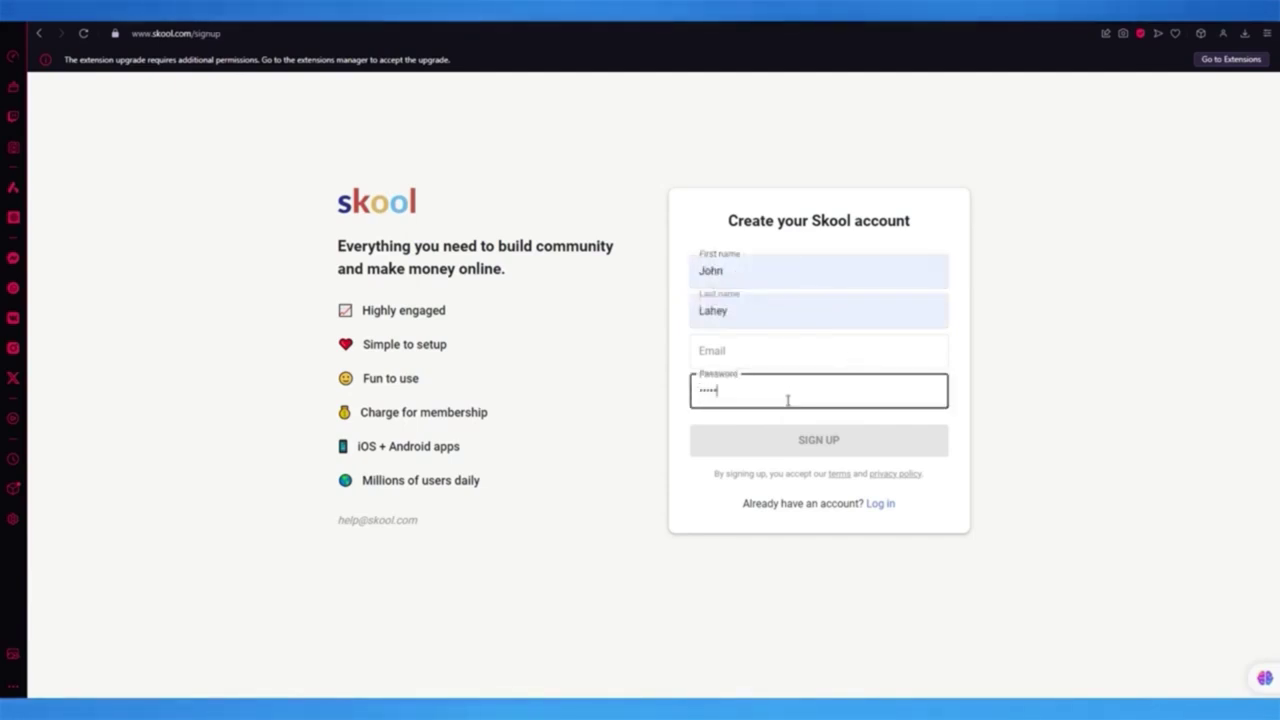
text(••••)
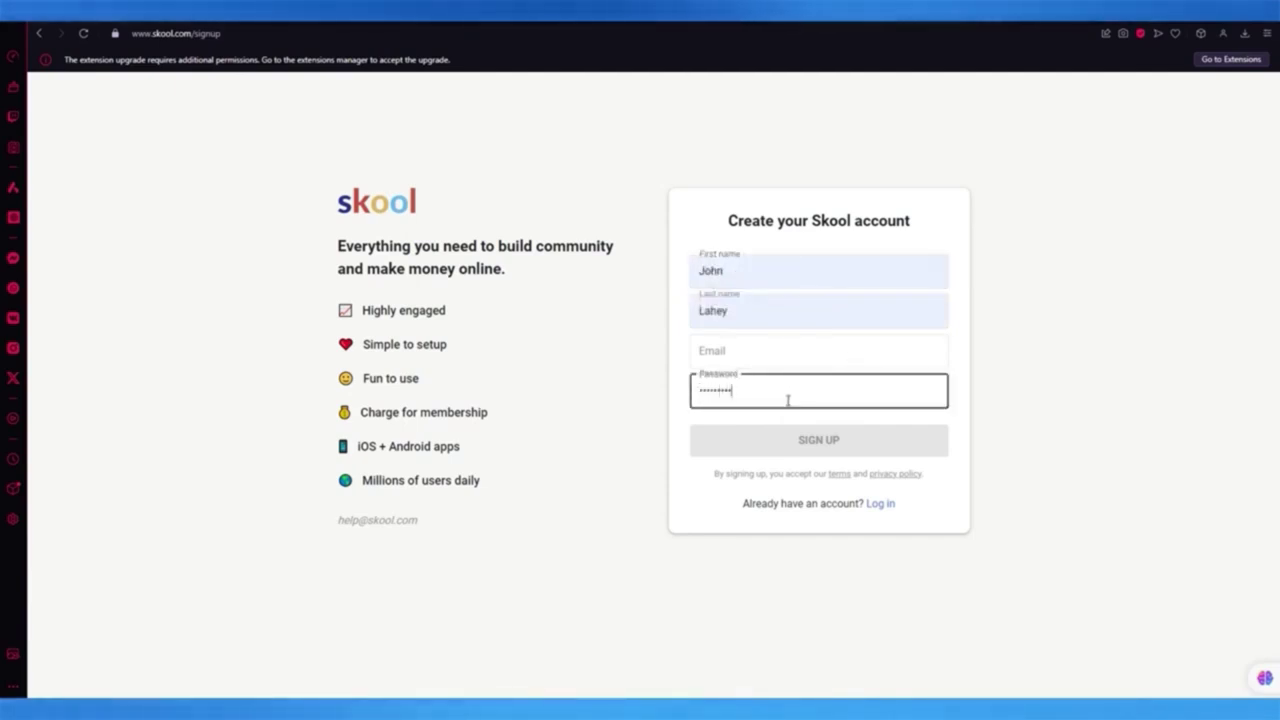
text(•)
key(Tab)
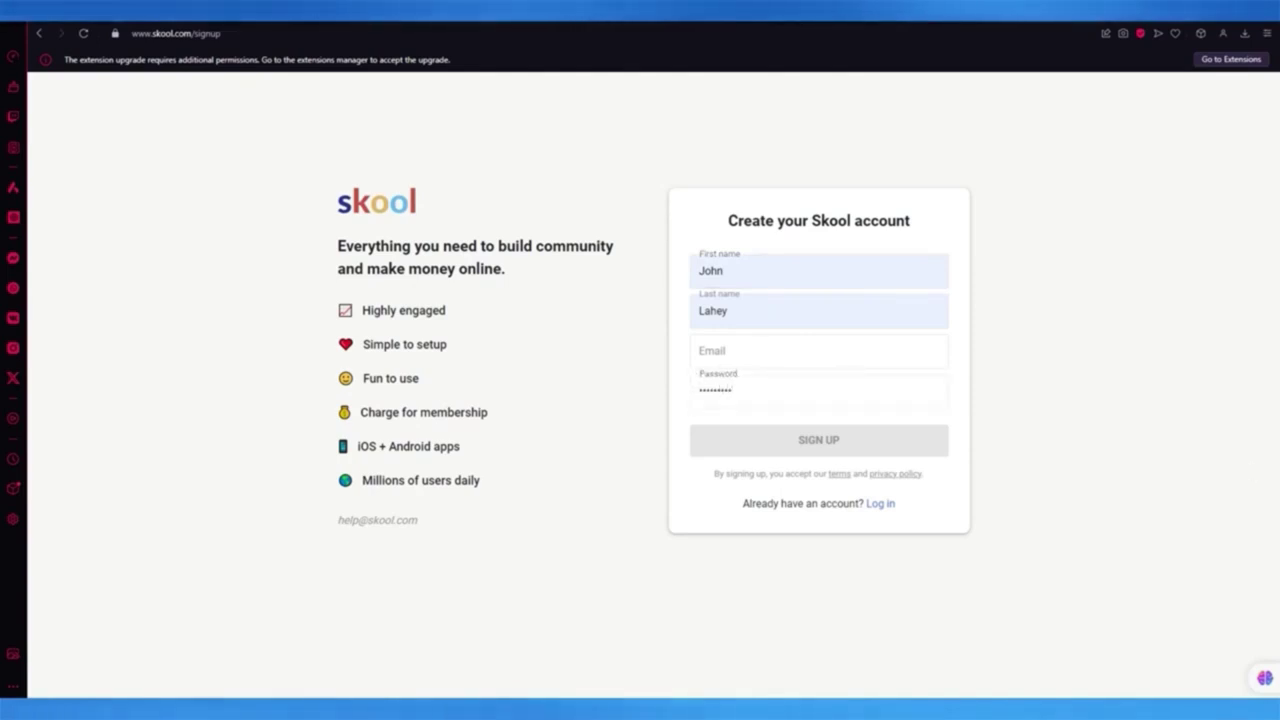
right_click(782, 352)
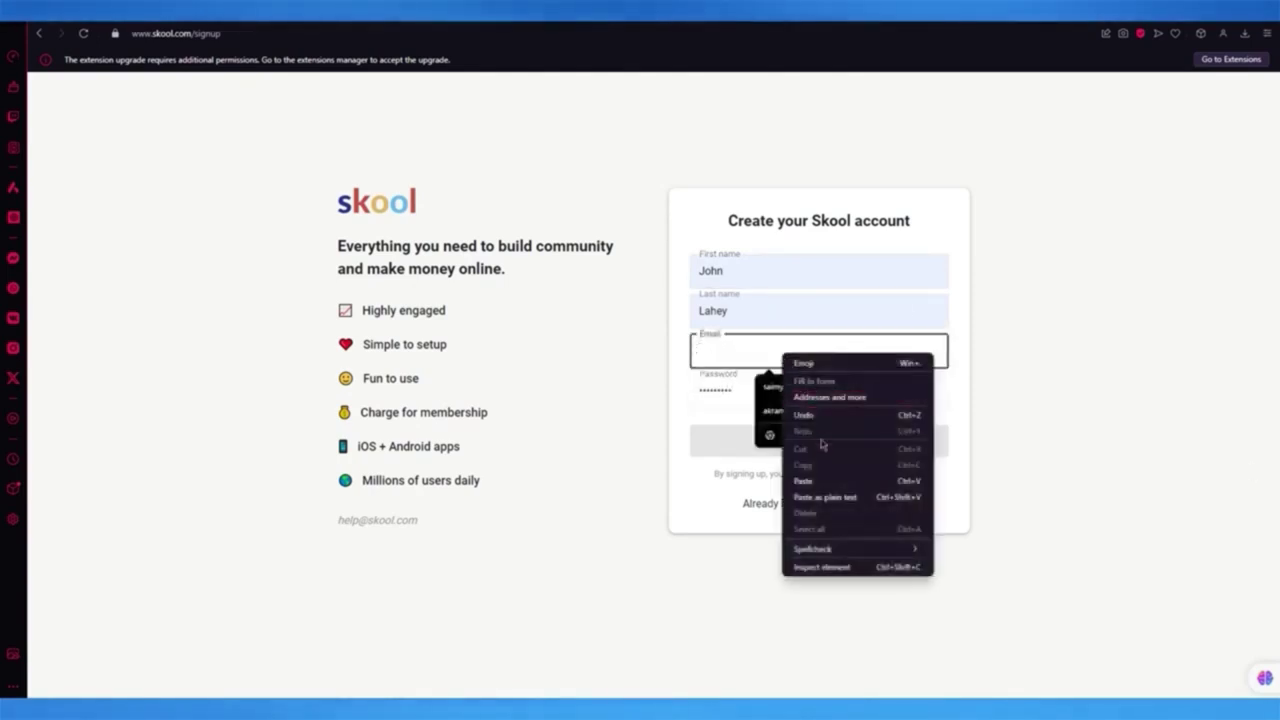
click(805, 481)
click(759, 454)
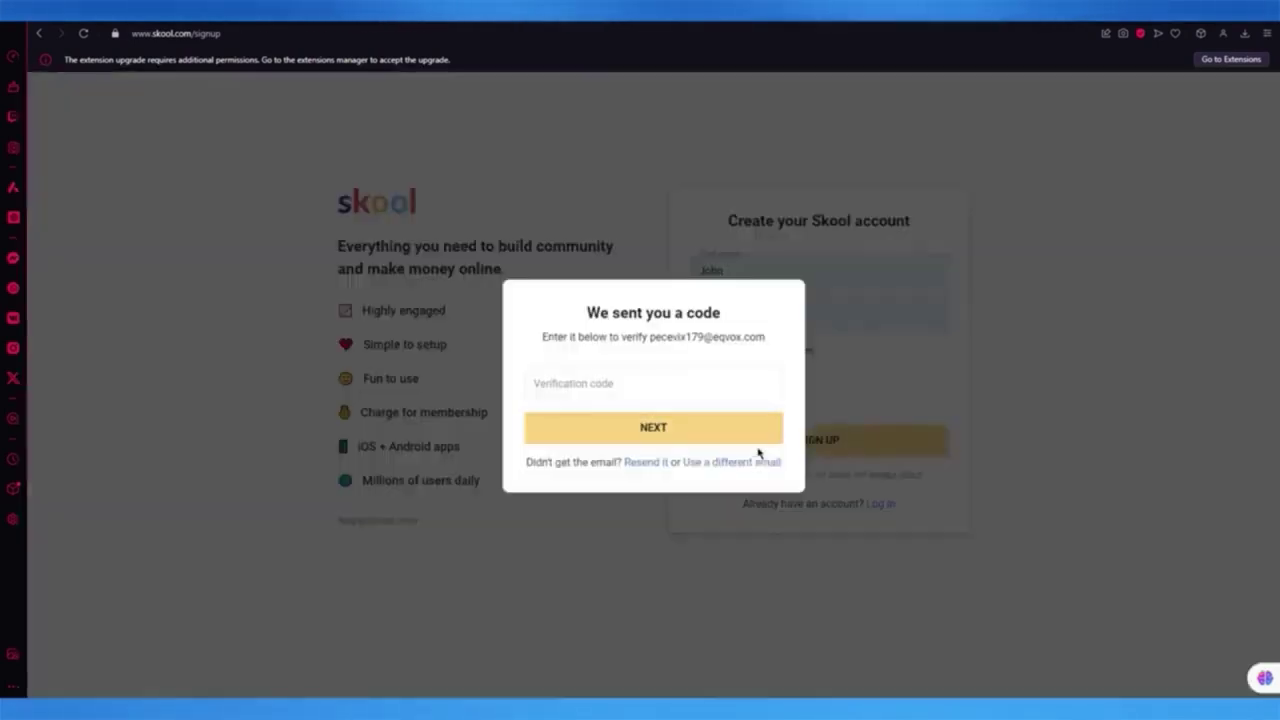
Step: Enter the e-mailed verification code and submit it to verify the account
click(670, 388)
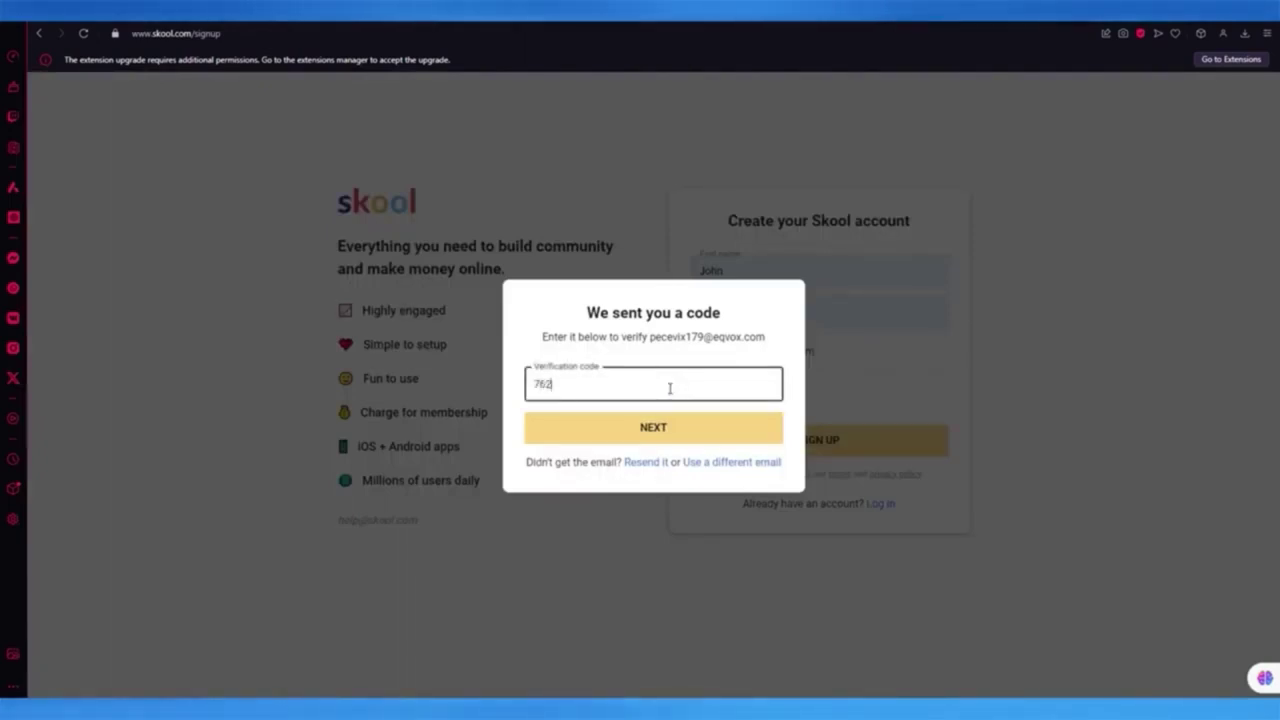
click(736, 418)
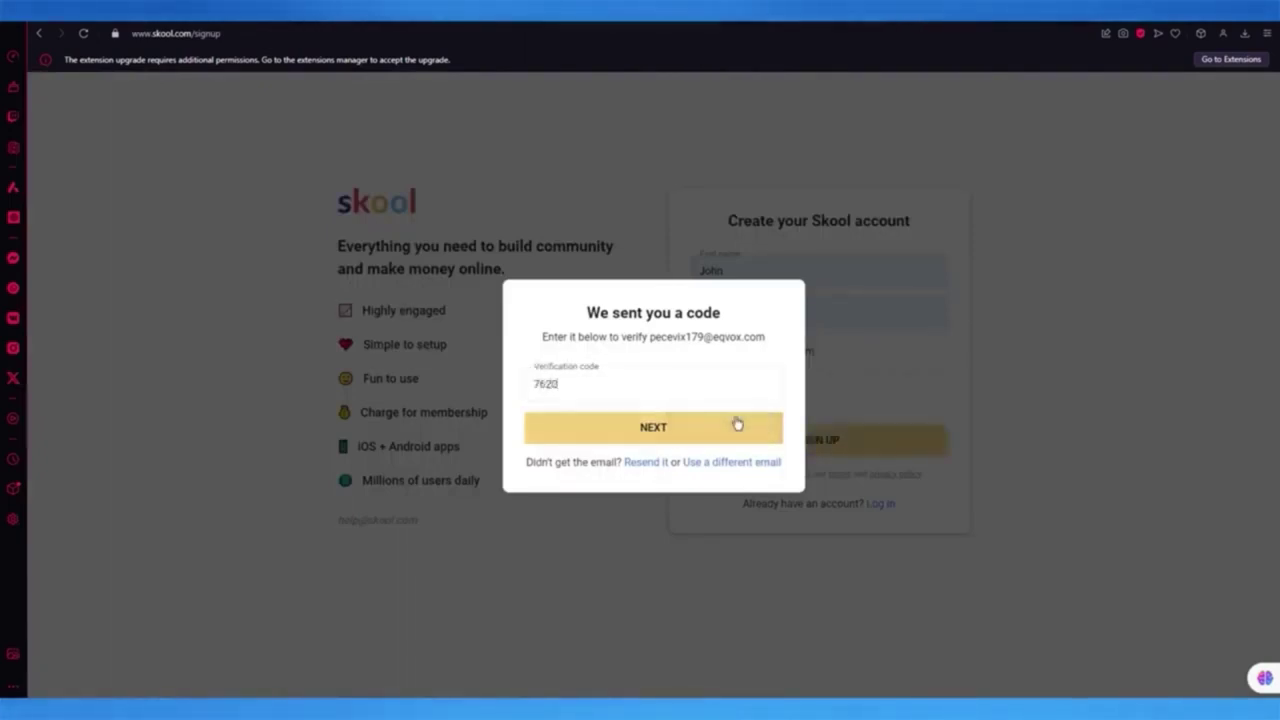